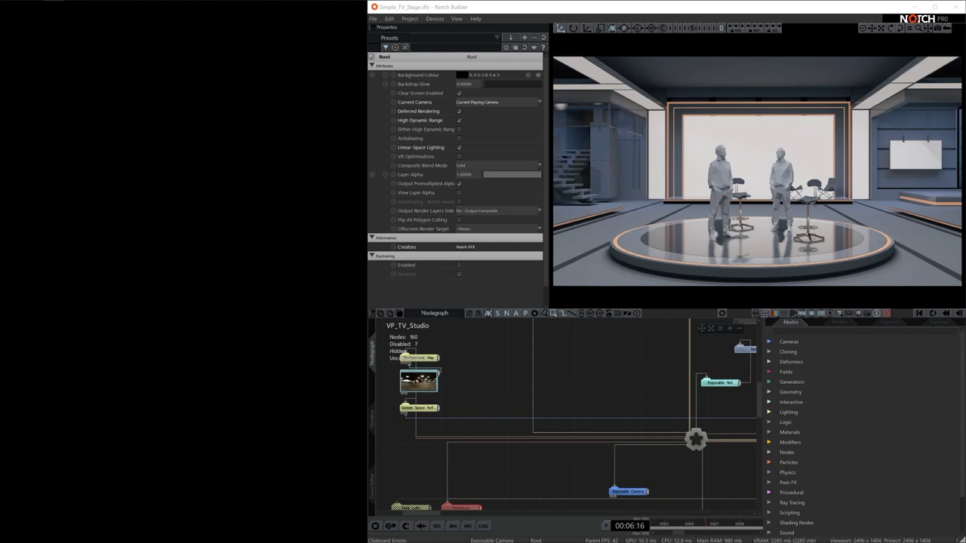
Compile the project as a block for media server, saved to the Desktop as Simple_TV_Stage.
{"action": "left_click", "coordinate": [553, 391]}
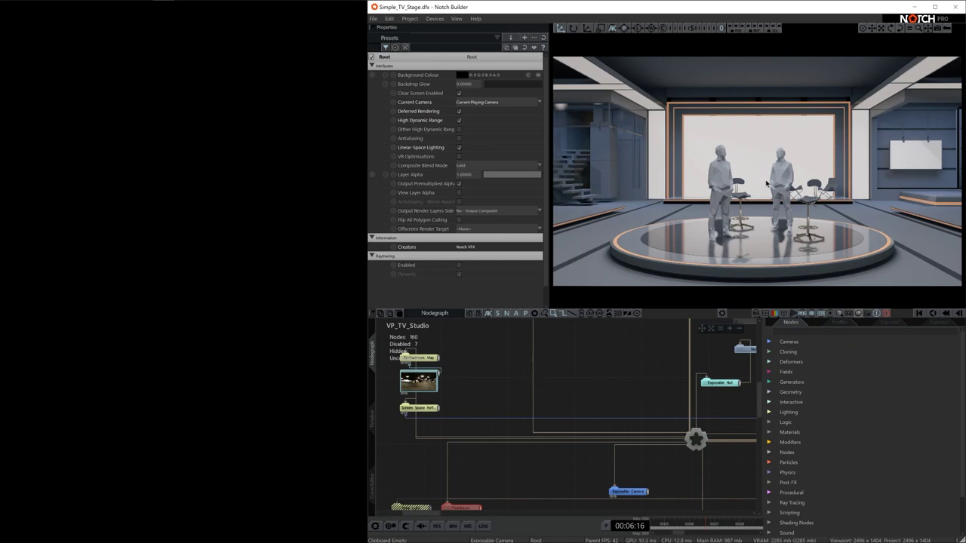
{"action": "left_click", "coordinate": [409, 18]}
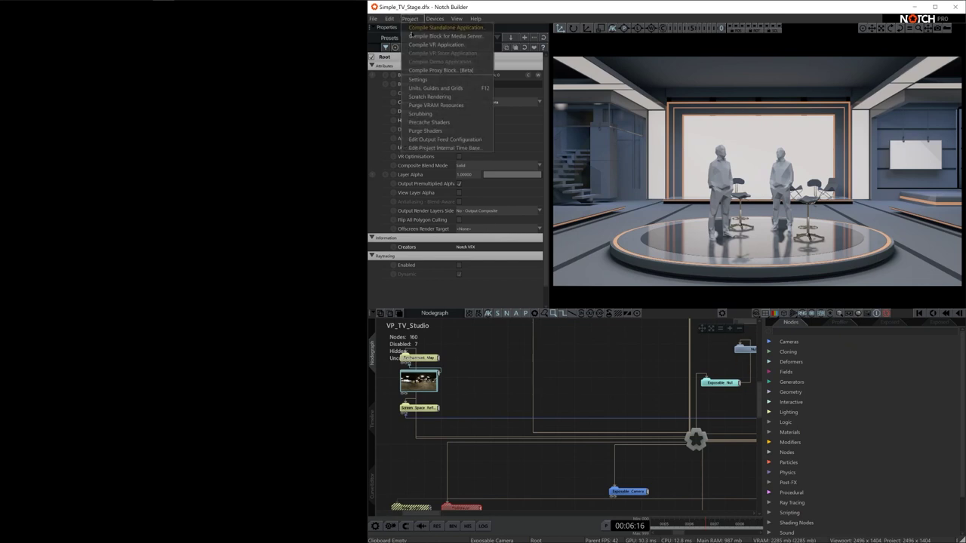
{"action": "left_click", "coordinate": [466, 36]}
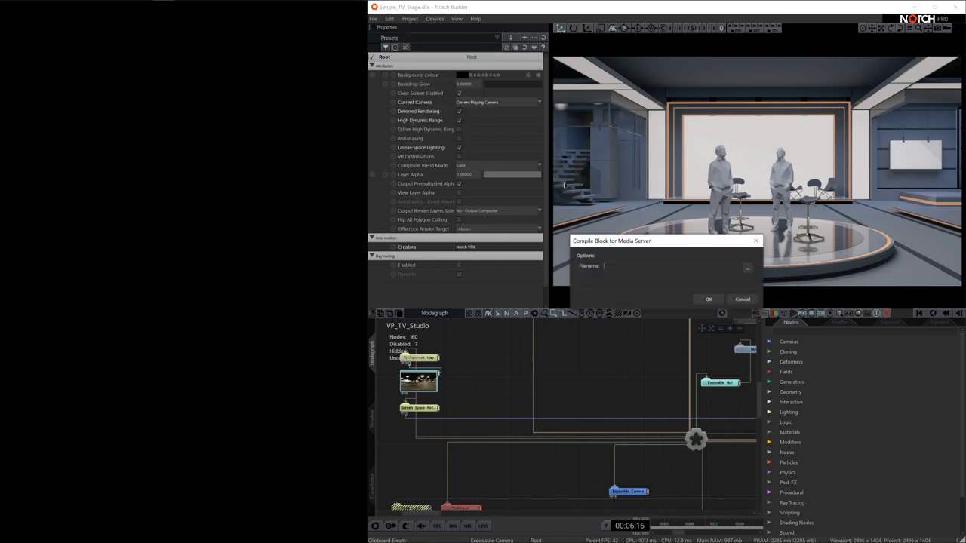
{"action": "left_click", "coordinate": [749, 270]}
{"action": "scroll", "coordinate": [317, 226], "scroll_direction": "up", "scroll_amount": 2}
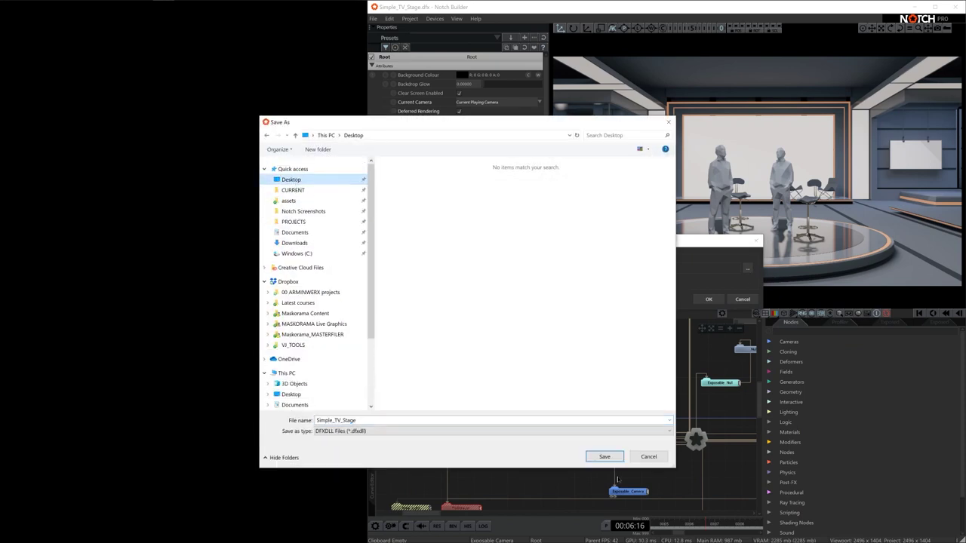
{"action": "left_click", "coordinate": [605, 456]}
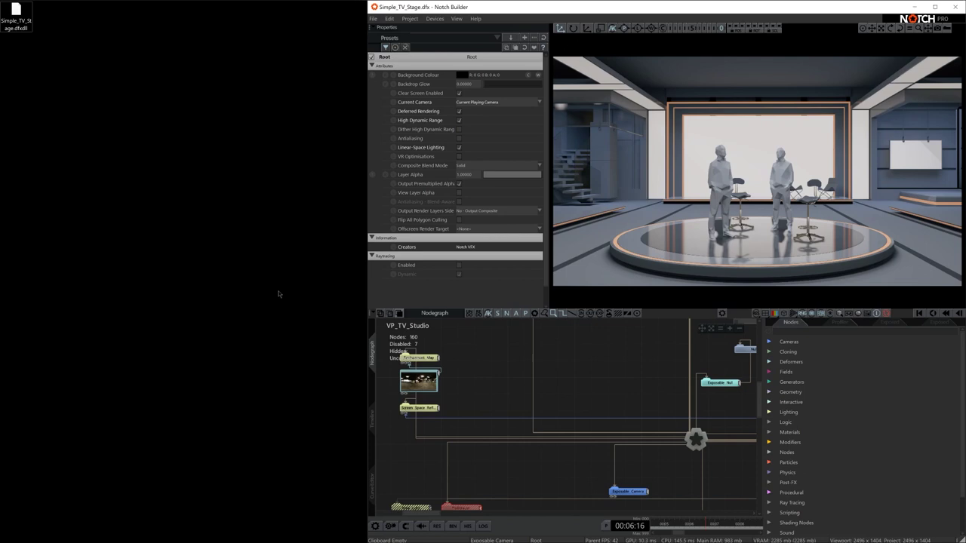
Launch FXPlayerHostD3D11_x64.exe from the Notch folder in Program Files on drive C.
{"action": "key", "text": "super+e"}
{"action": "left_click", "coordinate": [105, 200]}
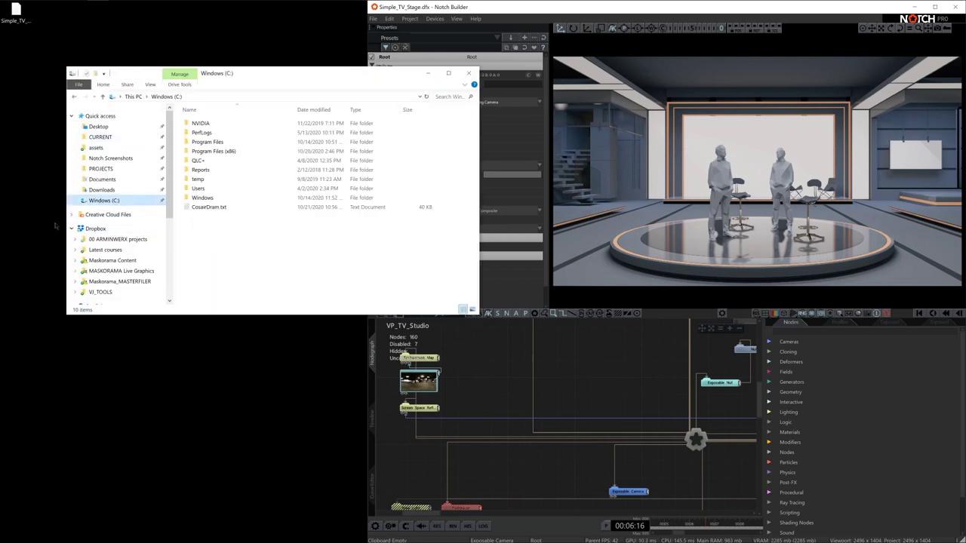
{"action": "double_click", "coordinate": [213, 141]}
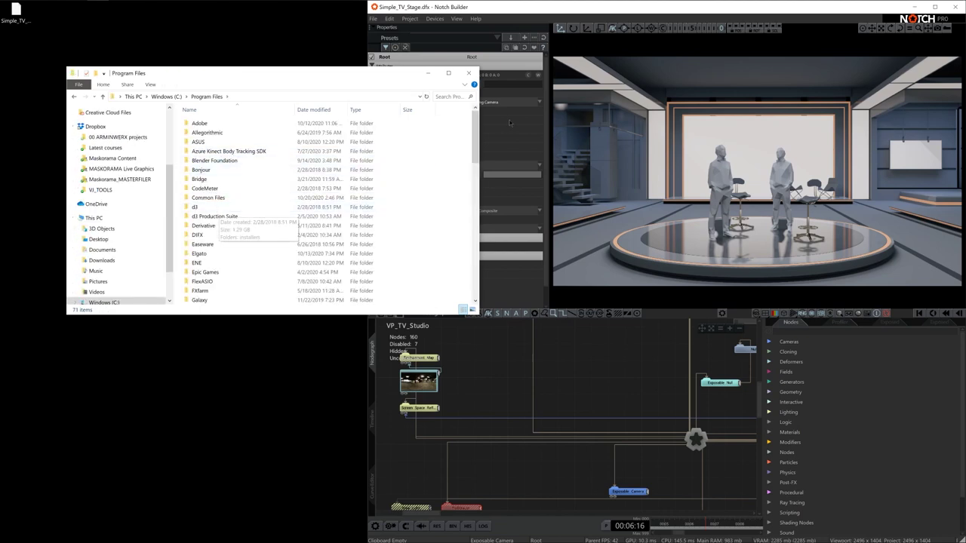
{"action": "scroll", "coordinate": [470, 132], "scroll_direction": "down", "scroll_amount": 10}
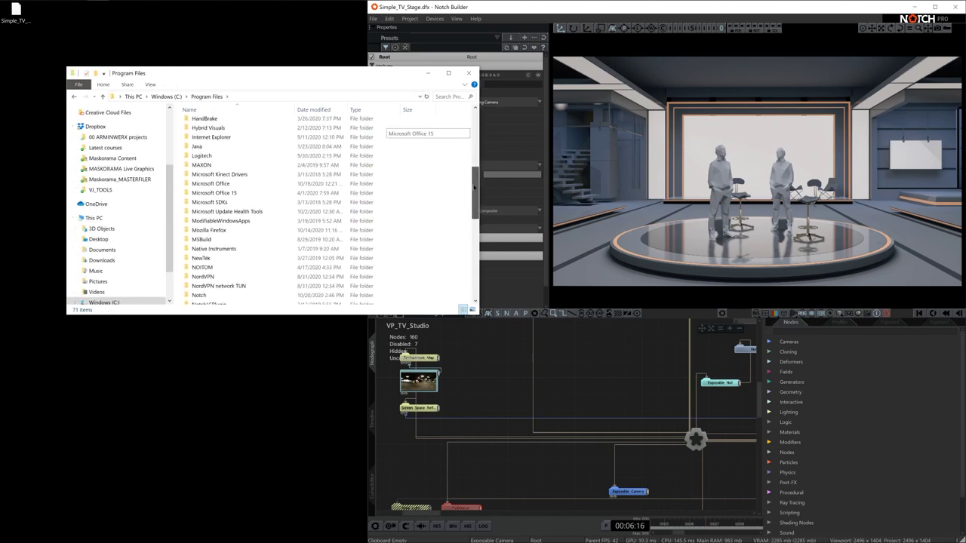
{"action": "double_click", "coordinate": [218, 240]}
{"action": "scroll", "coordinate": [223, 195], "scroll_direction": "down", "scroll_amount": 5}
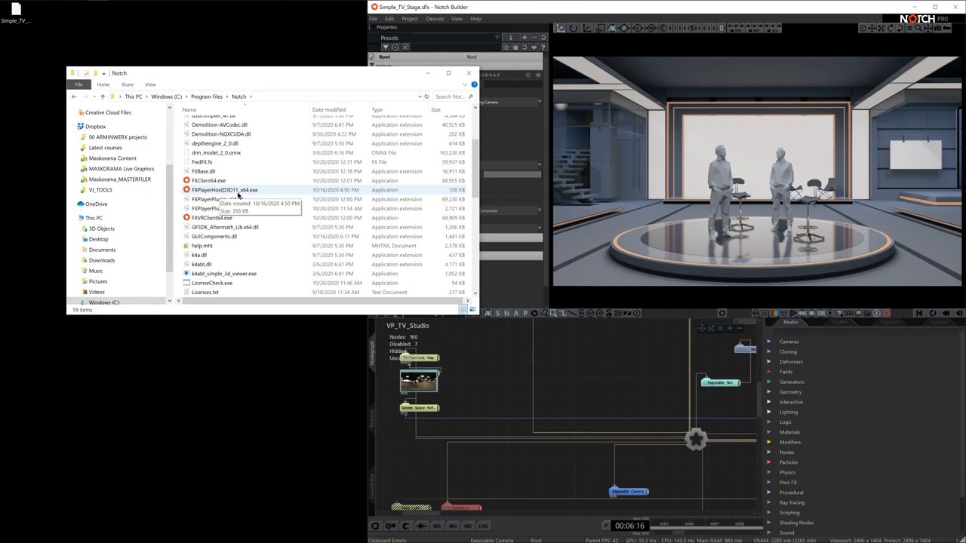
{"action": "double_click", "coordinate": [241, 193]}
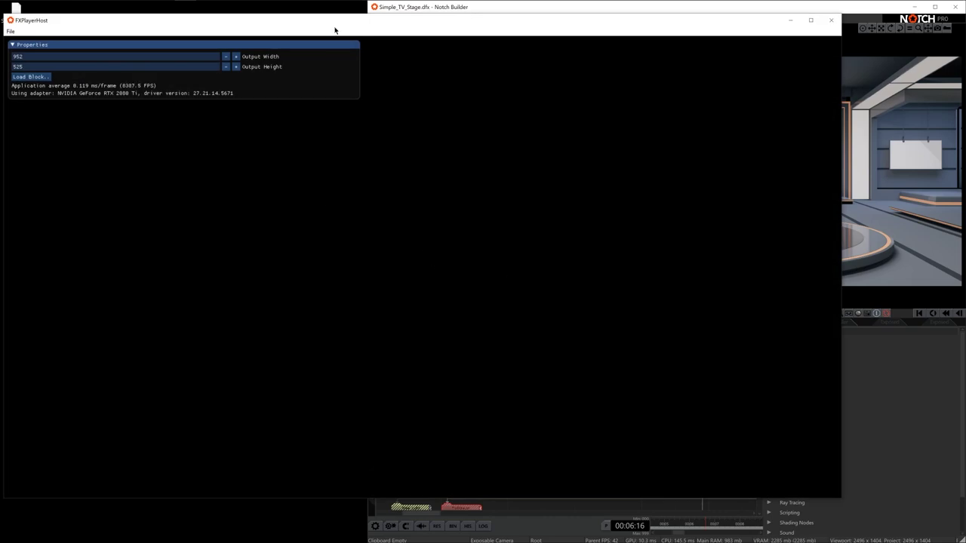
Snap the FXPlayerHost window beside Notch Builder and close the file browser.
{"action": "left_click_drag", "start_coordinate": [334, 24], "coordinate": [332, 15]}
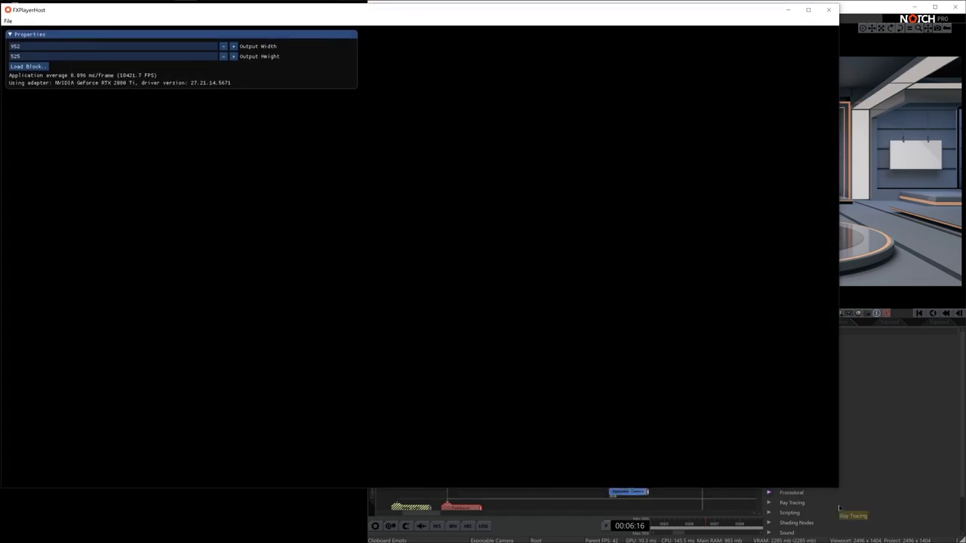
{"action": "key", "text": "super+Left"}
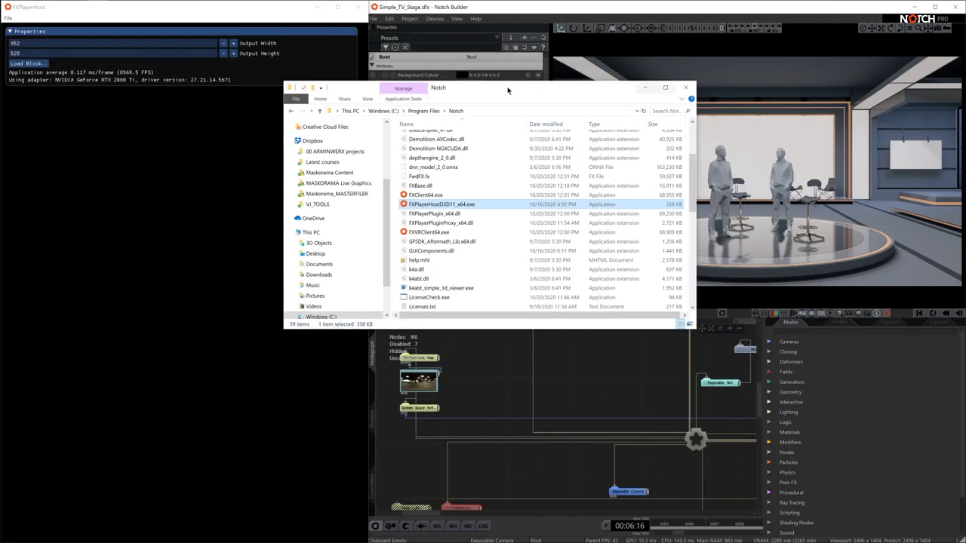
{"action": "left_click", "coordinate": [686, 86]}
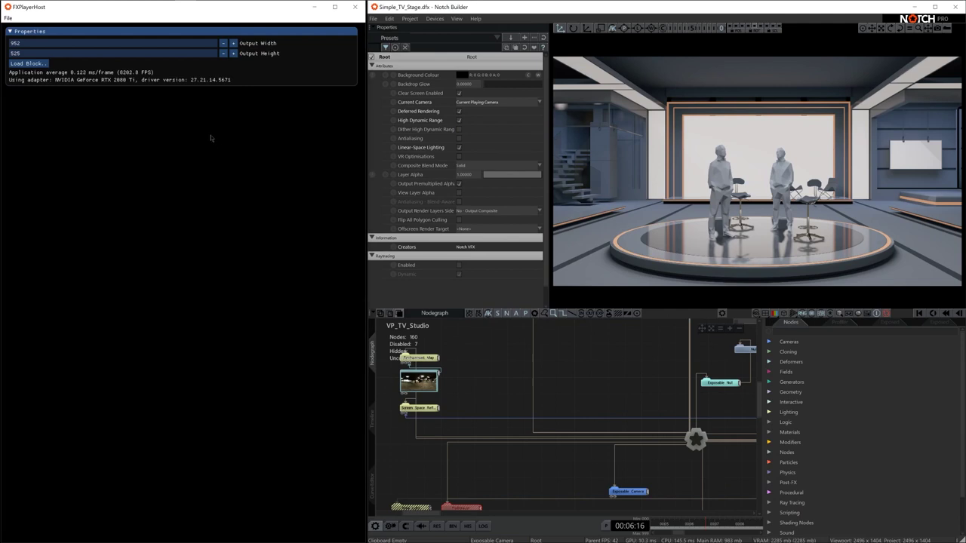
Load the Simple_TV_Stage.dfxdll block from the Desktop into the player.
{"action": "left_click", "coordinate": [27, 63]}
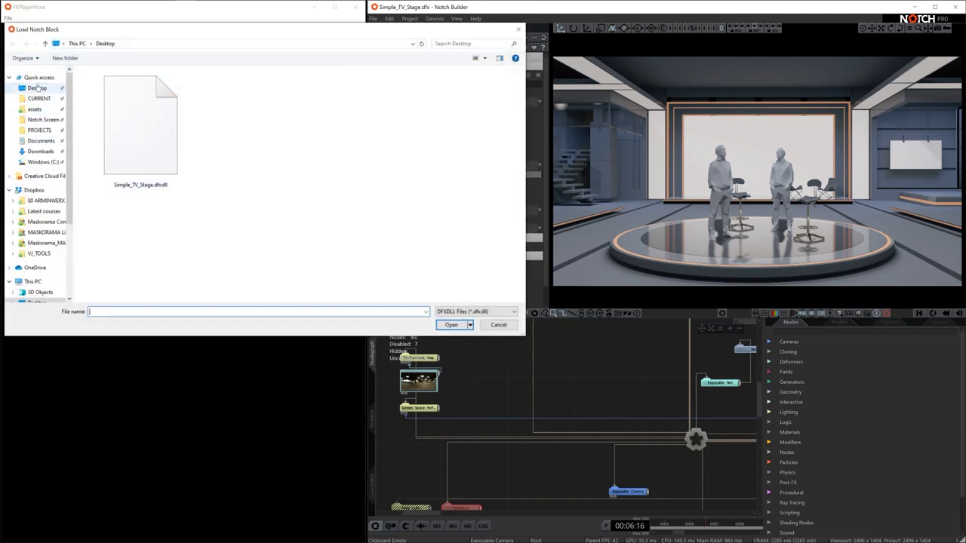
{"action": "left_click", "coordinate": [158, 151]}
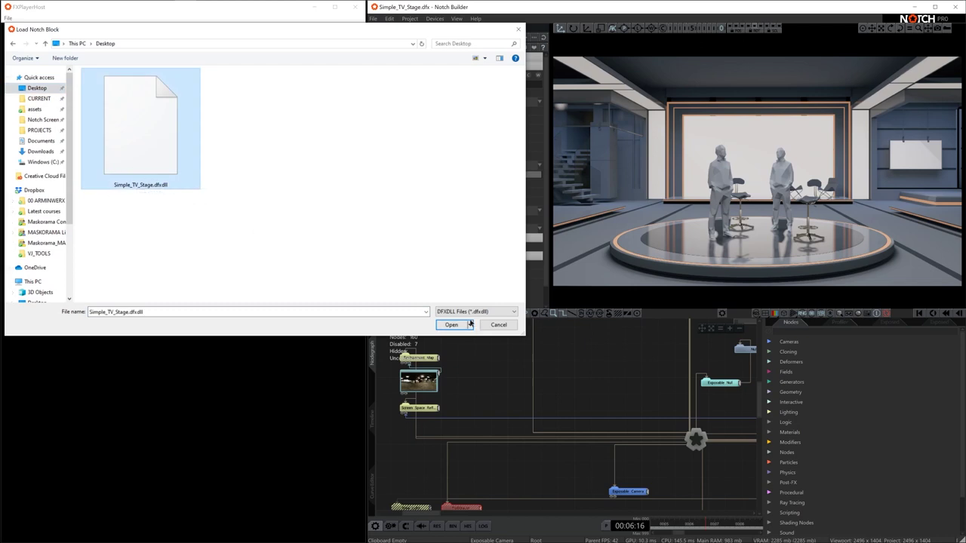
{"action": "left_click", "coordinate": [451, 324]}
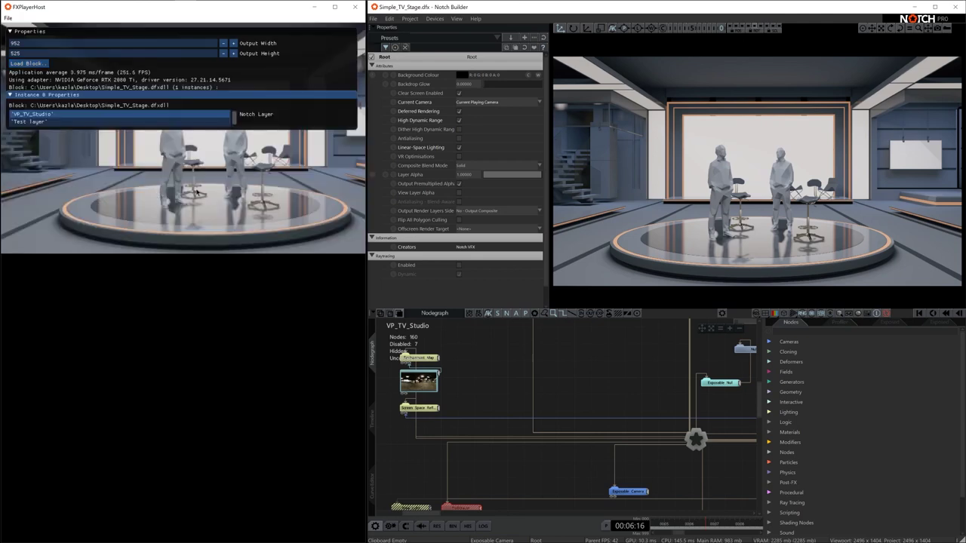
Move the two player property panels below the rendered image and set the output to 928 wide by 518 high.
{"action": "left_click_drag", "start_coordinate": [115, 32], "coordinate": [115, 265]}
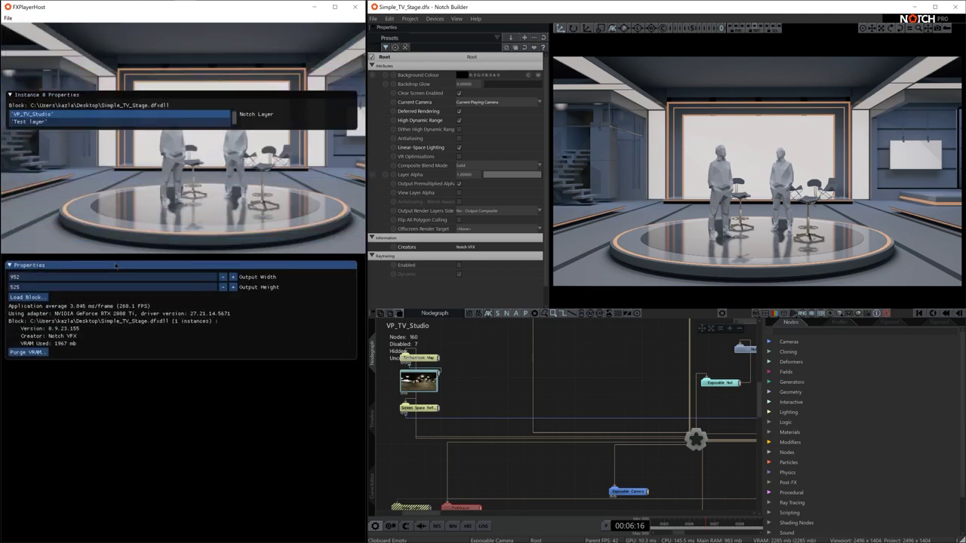
{"action": "left_click_drag", "start_coordinate": [107, 95], "coordinate": [107, 370]}
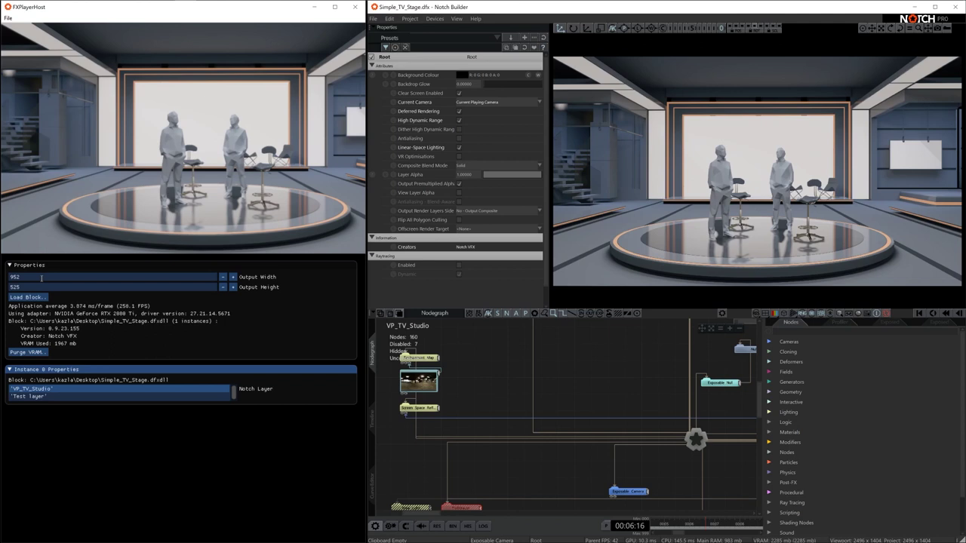
{"action": "double_click", "coordinate": [34, 276]}
{"action": "type", "text": "928"}
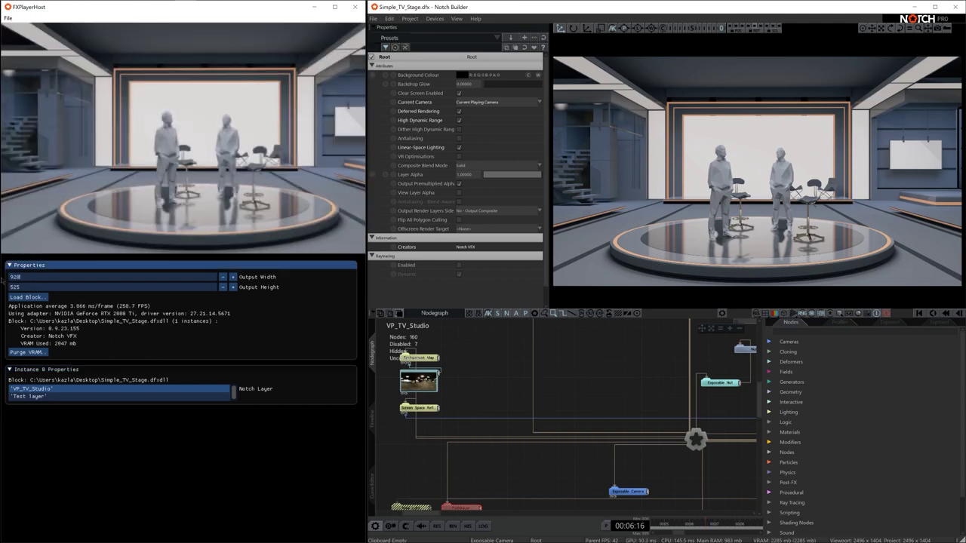
{"action": "double_click", "coordinate": [9, 287]}
{"action": "type", "text": "518"}
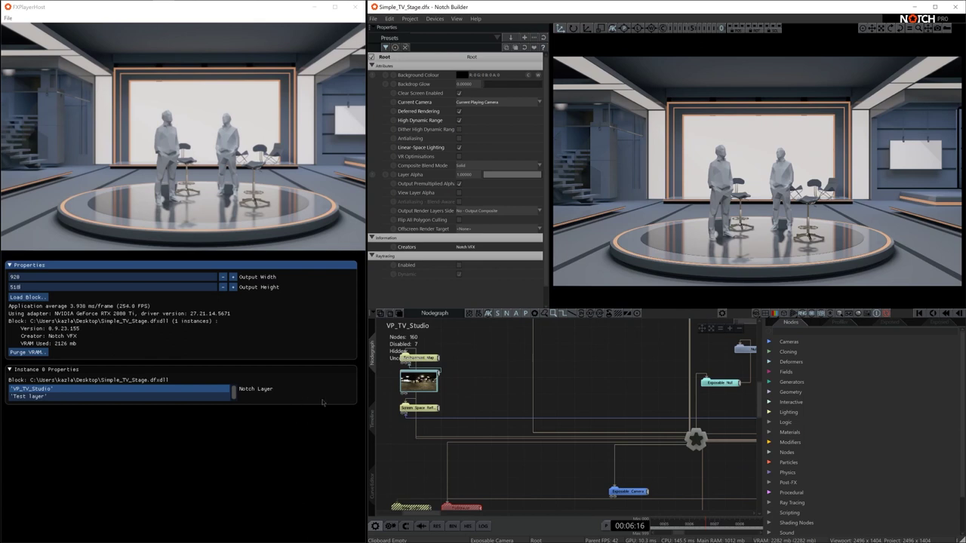
View the project's layers in the Notch Builder timeline and return to the nodegraph.
{"action": "left_click", "coordinate": [372, 417]}
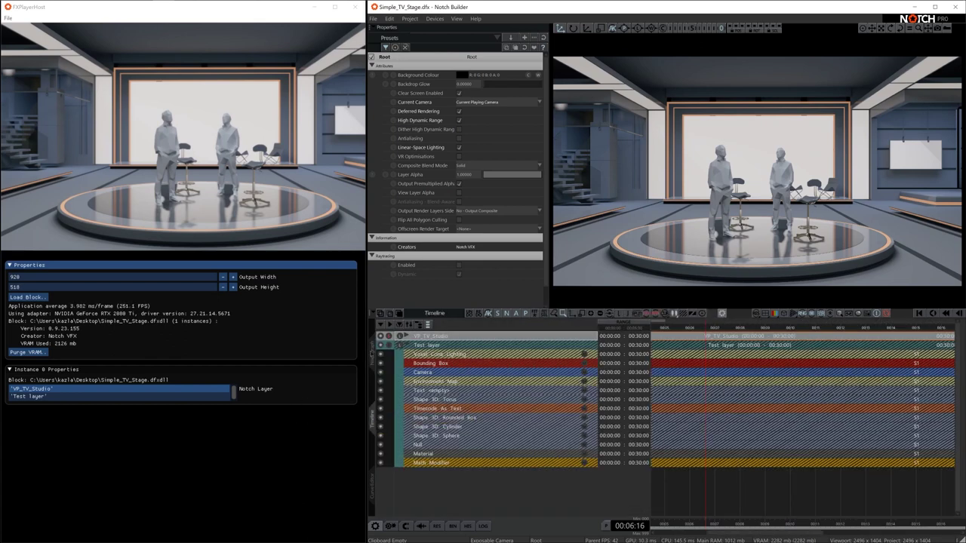
{"action": "left_click", "coordinate": [372, 356]}
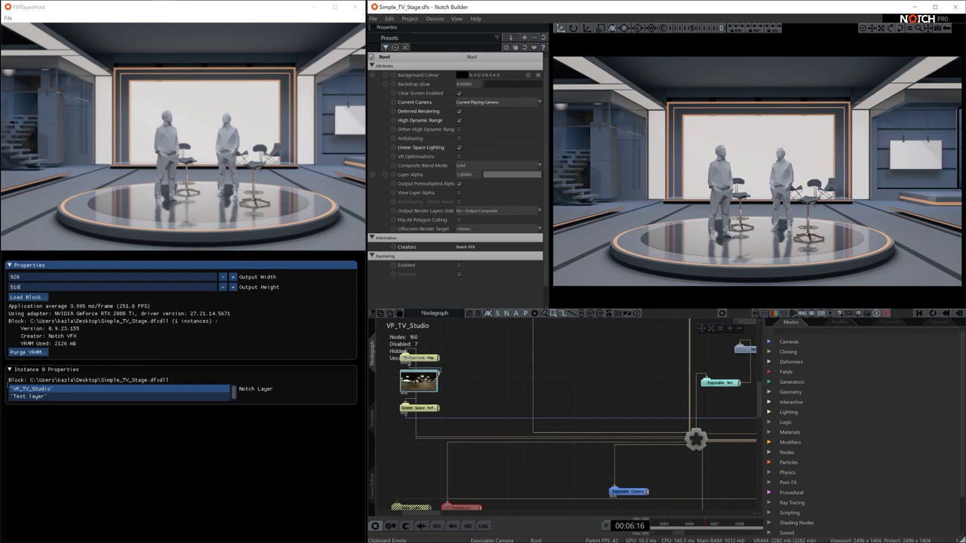
In FXPlayerHost, set the Test layer's Position Z to about -4.941 and switch back to the VP_TV_Studio layer.
{"action": "left_click", "coordinate": [35, 397]}
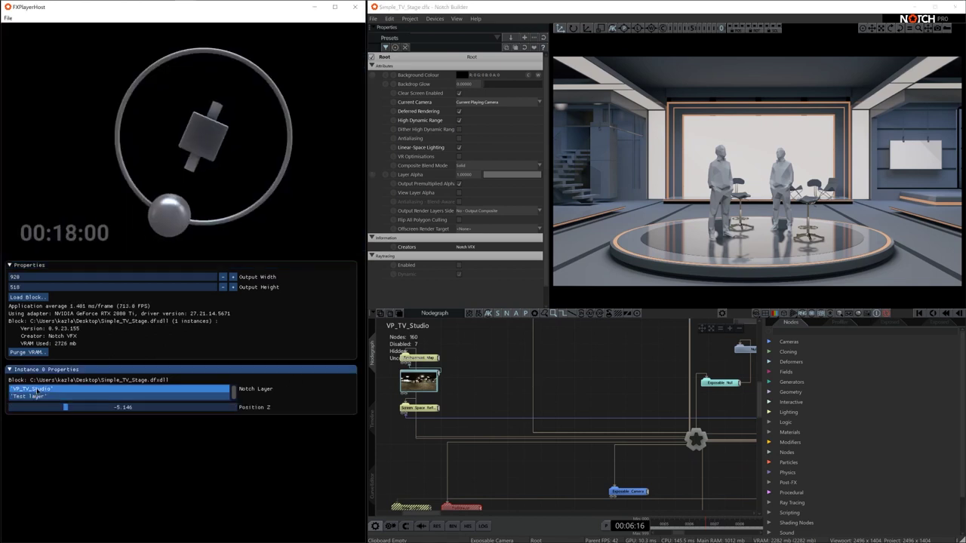
{"action": "left_click", "coordinate": [36, 389]}
{"action": "left_click", "coordinate": [35, 397]}
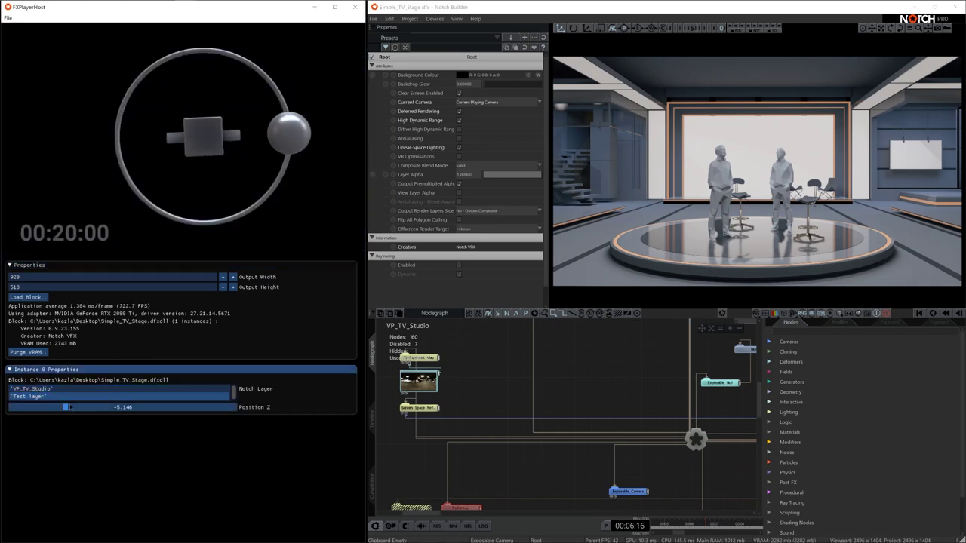
{"action": "left_click_drag", "start_coordinate": [80, 407], "coordinate": [62, 407]}
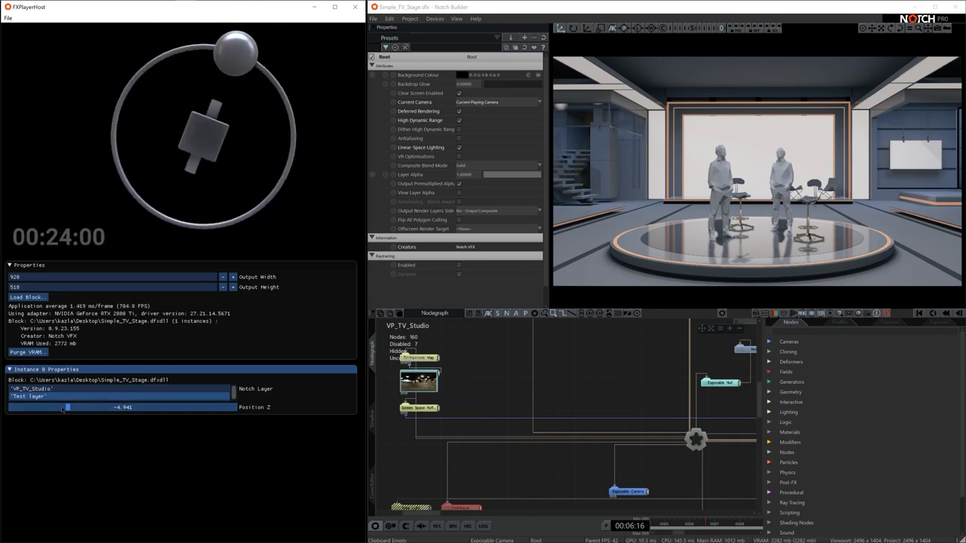
{"action": "left_click", "coordinate": [38, 389]}
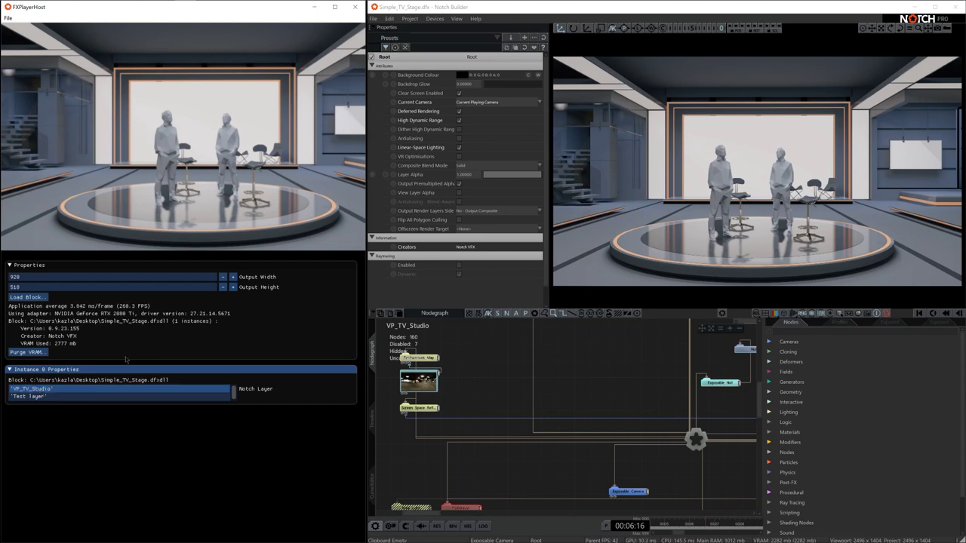
In Notch Builder, open a network connection to localhost and select the running Simple_TV_Stage.dfxdll block.
{"action": "left_click", "coordinate": [539, 137]}
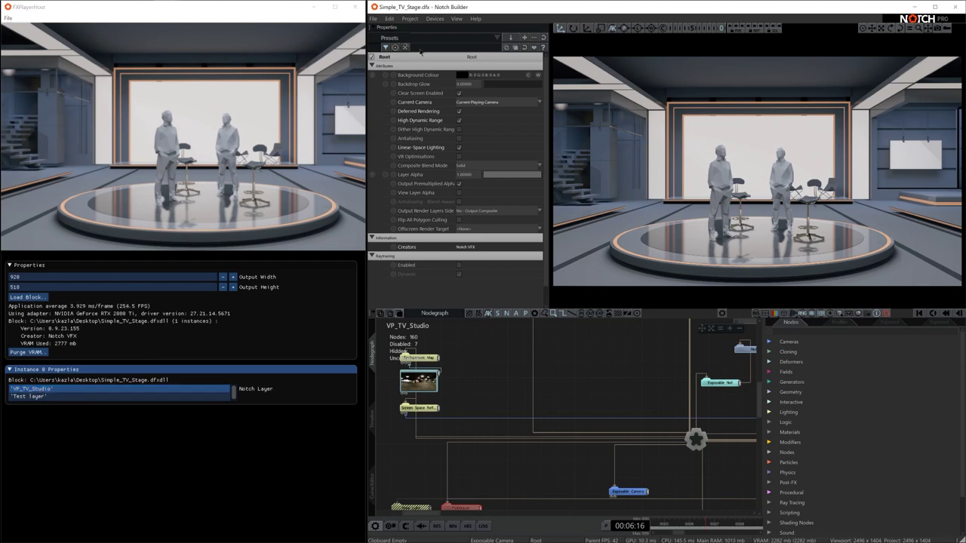
{"action": "left_click", "coordinate": [435, 18]}
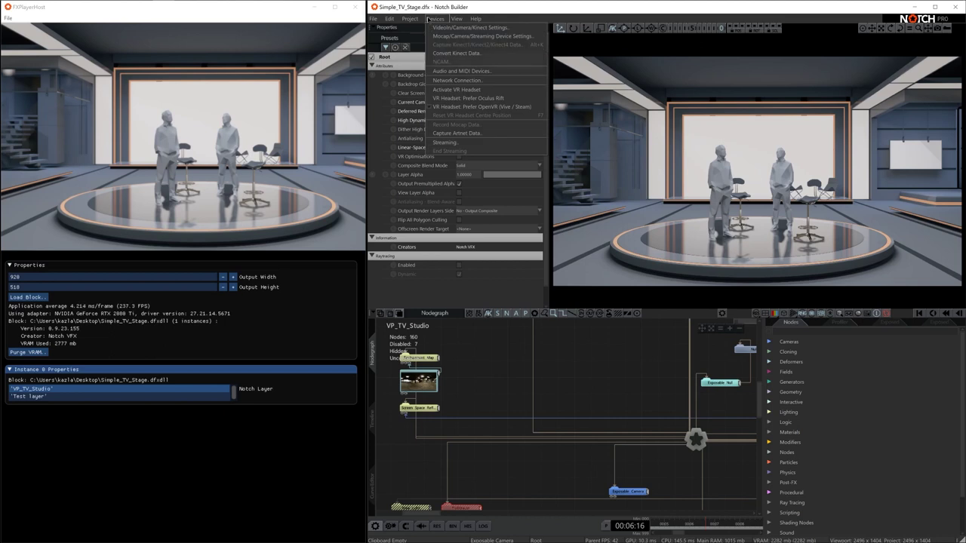
{"action": "left_click", "coordinate": [456, 80]}
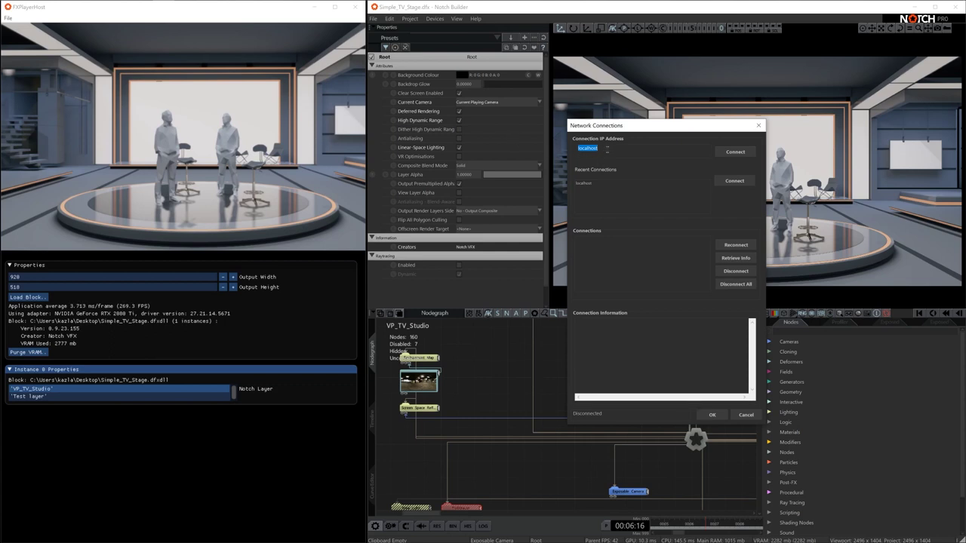
{"action": "left_click", "coordinate": [721, 153]}
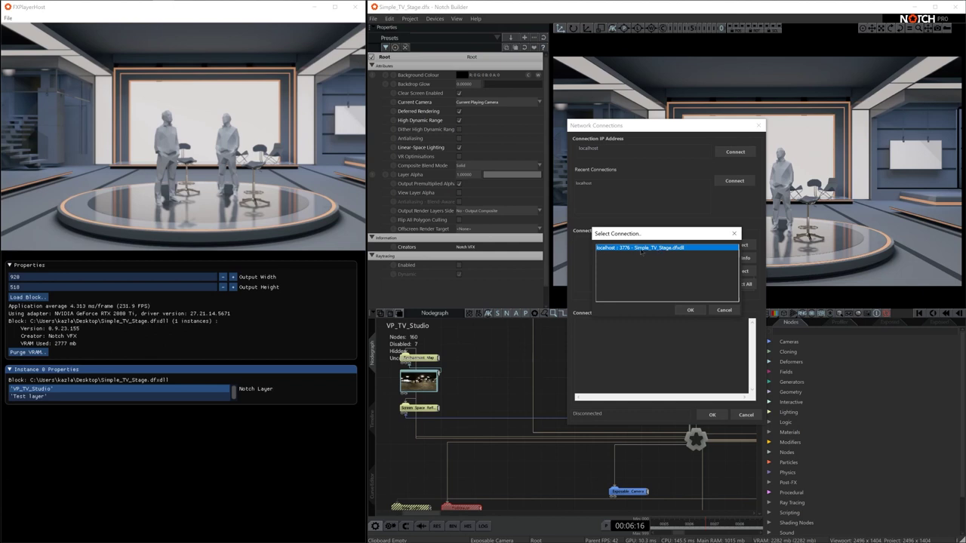
{"action": "left_click", "coordinate": [689, 310]}
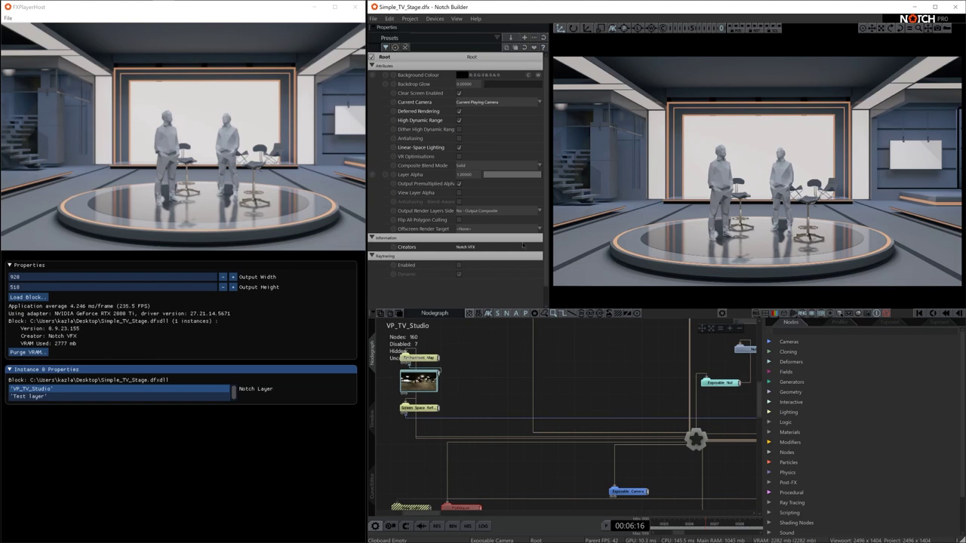
Show the Connection Monitor and widen it to fit the active connection's details.
{"action": "left_click", "coordinate": [456, 18]}
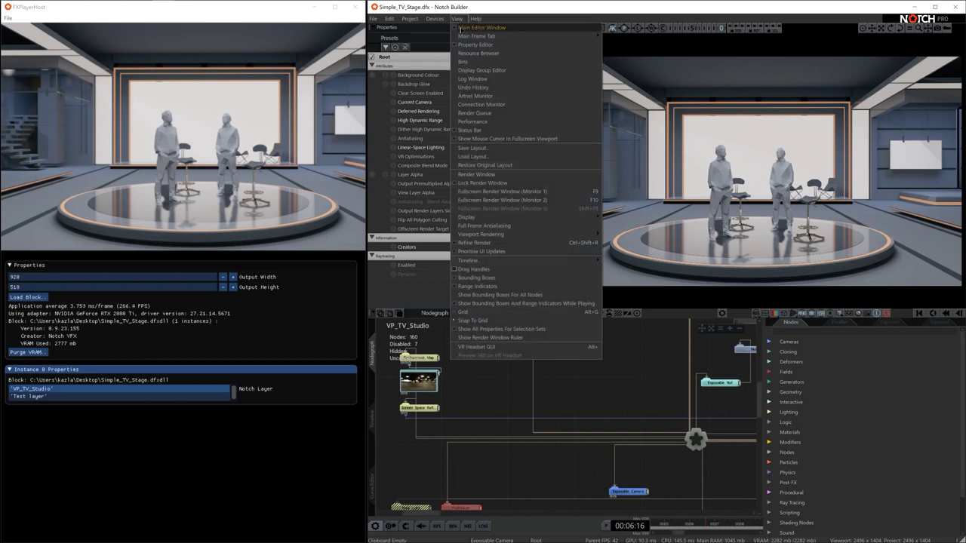
{"action": "left_click", "coordinate": [483, 104]}
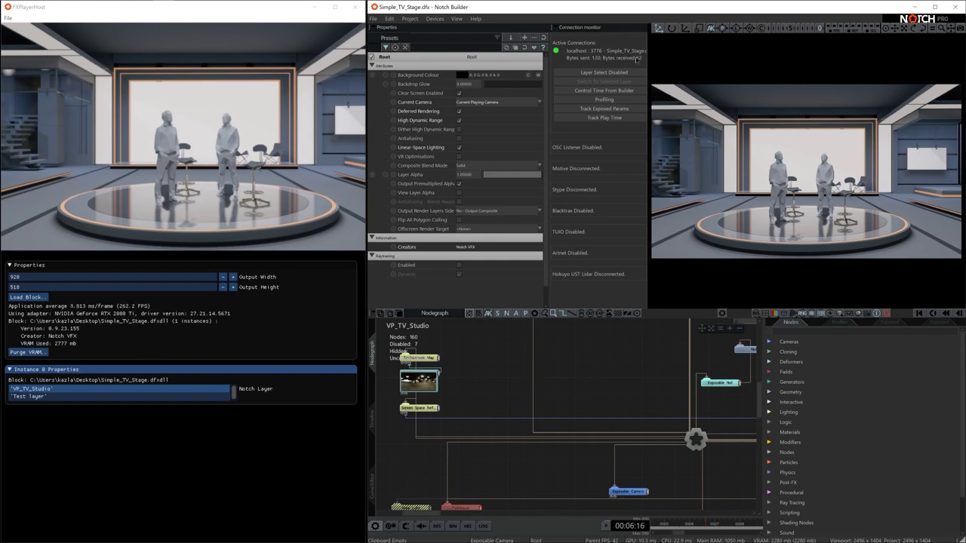
{"action": "left_click_drag", "start_coordinate": [647, 170], "coordinate": [671, 170]}
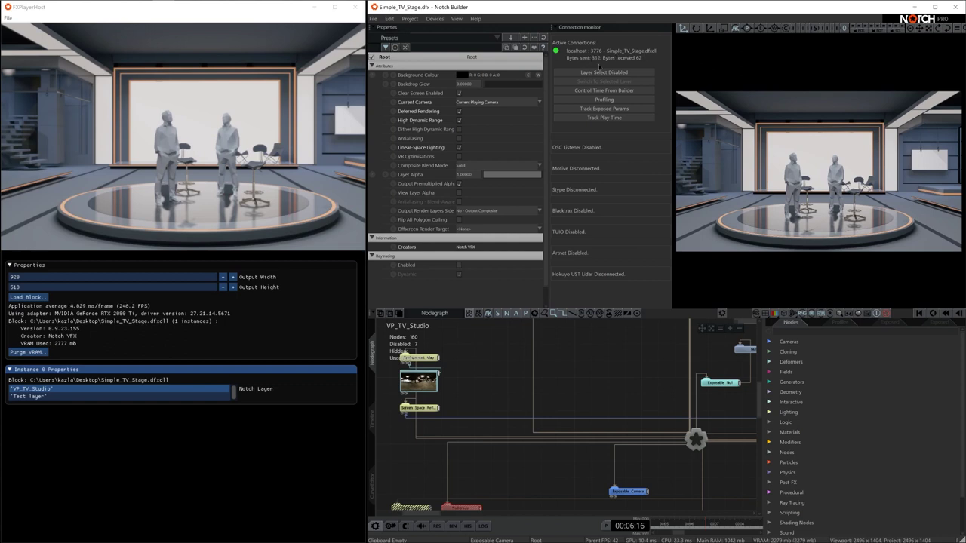
Find the Tint node, place it in the VP_TV_Studio nodegraph, and connect it to the Root.
{"action": "left_click", "coordinate": [779, 329]}
{"action": "type", "text": "tint"}
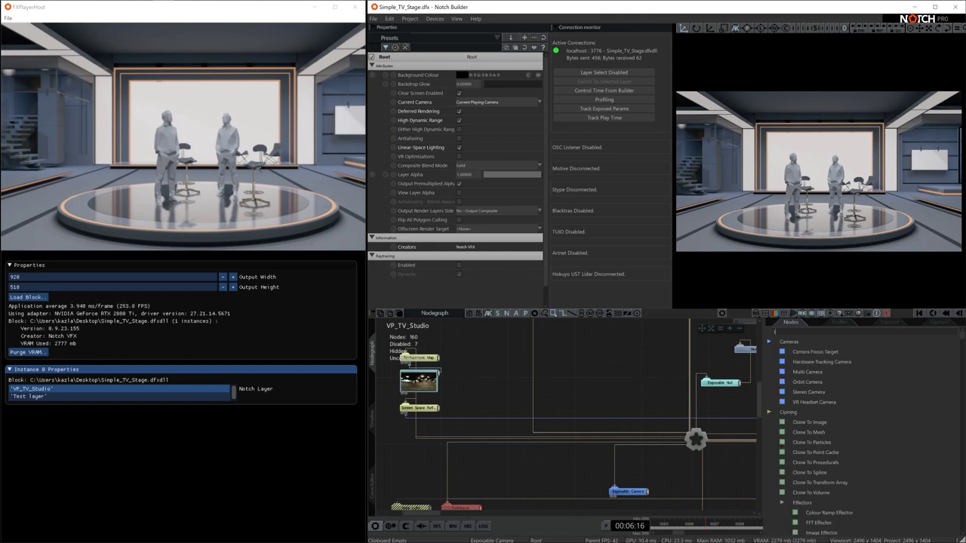
{"action": "left_click_drag", "start_coordinate": [808, 362], "coordinate": [559, 383]}
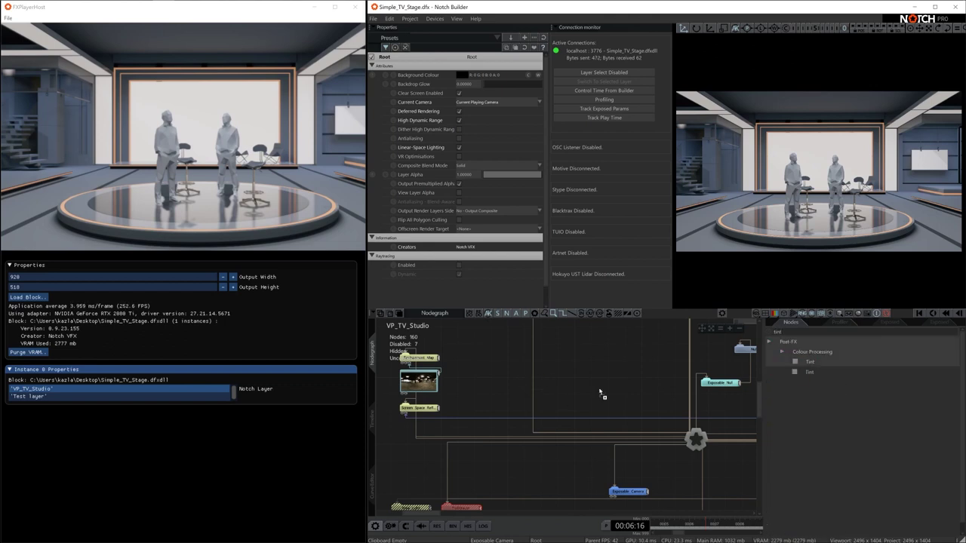
{"action": "left_click_drag", "start_coordinate": [695, 437], "coordinate": [547, 382]}
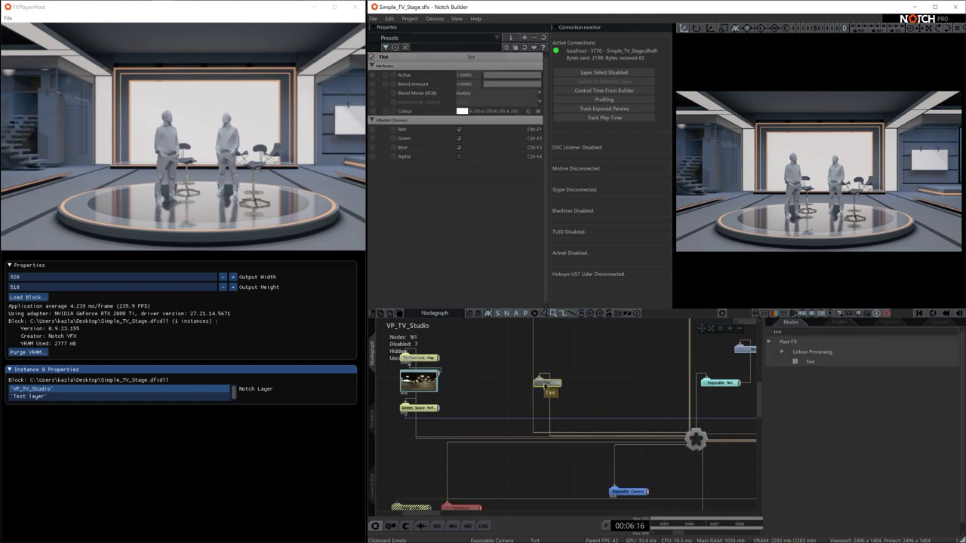
Set the Tint's colour to red (R 255, G 21, B 0) and its Blend Amount to 0.
{"action": "left_click", "coordinate": [461, 111]}
{"action": "mouse_move", "coordinate": [403, 134]}
{"action": "left_mouse_down"}
{"action": "mouse_move", "coordinate": [382, 151]}
{"action": "mouse_move", "coordinate": [406, 137]}
{"action": "mouse_move", "coordinate": [423, 145]}
{"action": "mouse_move", "coordinate": [395, 142]}
{"action": "left_mouse_up"}
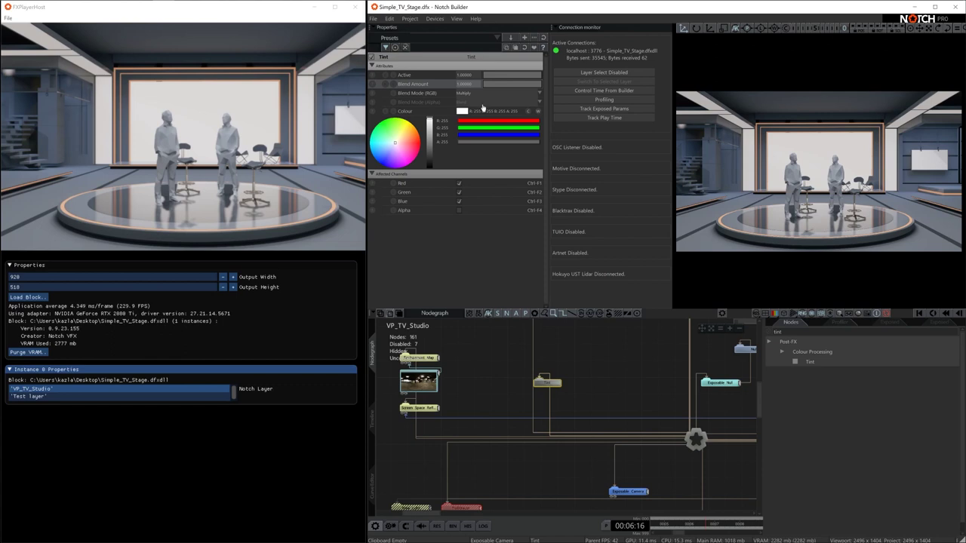
{"action": "left_click_drag", "start_coordinate": [402, 144], "coordinate": [419, 143]}
{"action": "left_click_drag", "start_coordinate": [535, 84], "coordinate": [477, 88]}
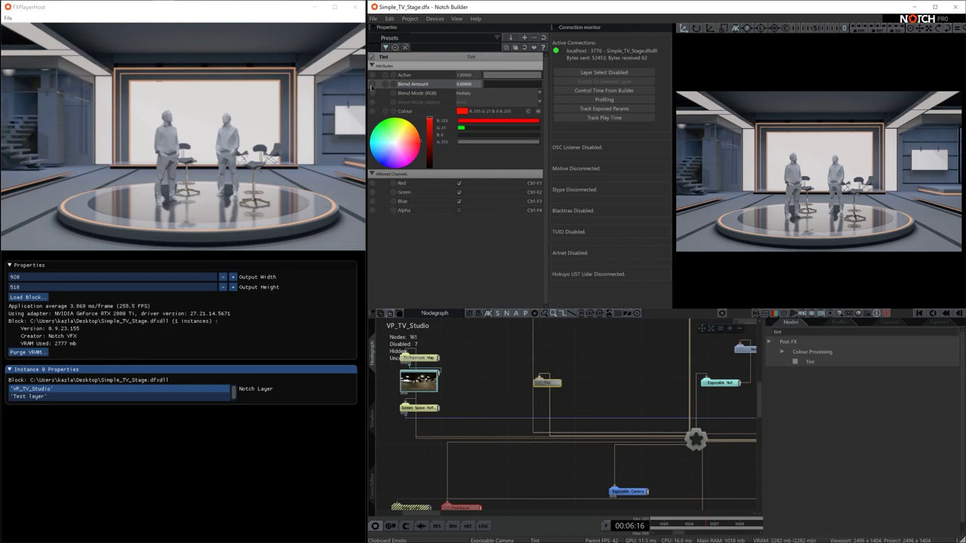
Limit the Tint's Blend Amount to min 0 and max 1, expose the property, and try its slider in FXPlayerHost.
{"action": "left_click", "coordinate": [372, 86]}
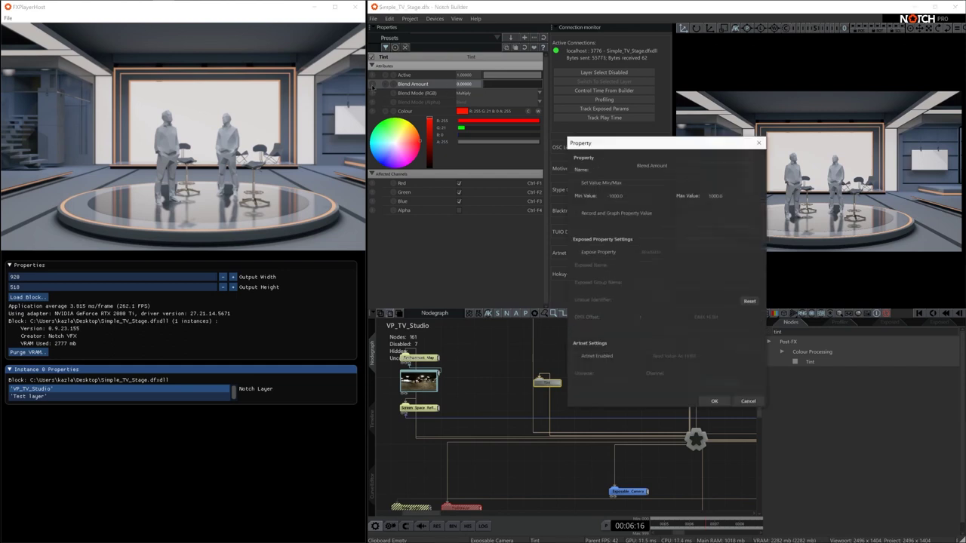
{"action": "left_click", "coordinate": [583, 182]}
{"action": "double_click", "coordinate": [612, 196]}
{"action": "type", "text": "0"}
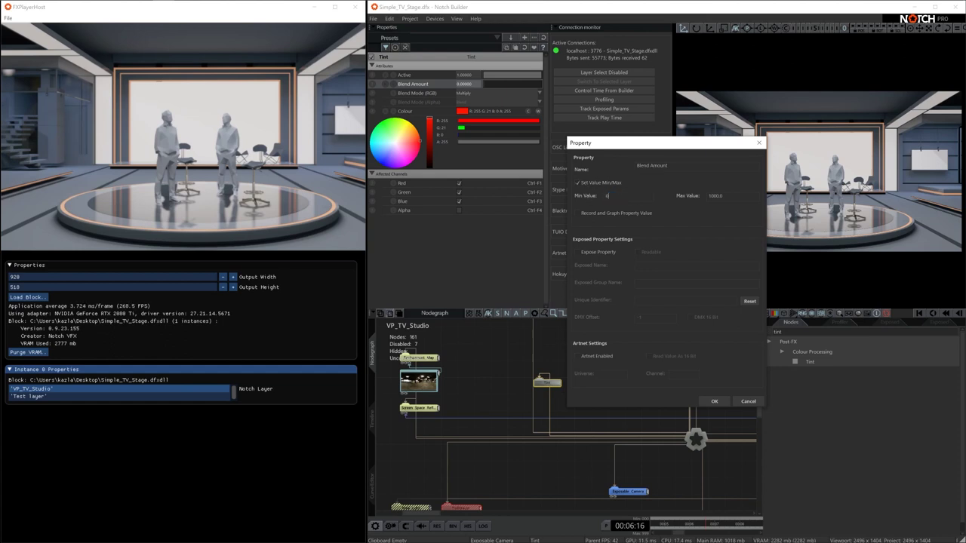
{"action": "double_click", "coordinate": [718, 196]}
{"action": "type", "text": "1"}
{"action": "left_click", "coordinate": [591, 254]}
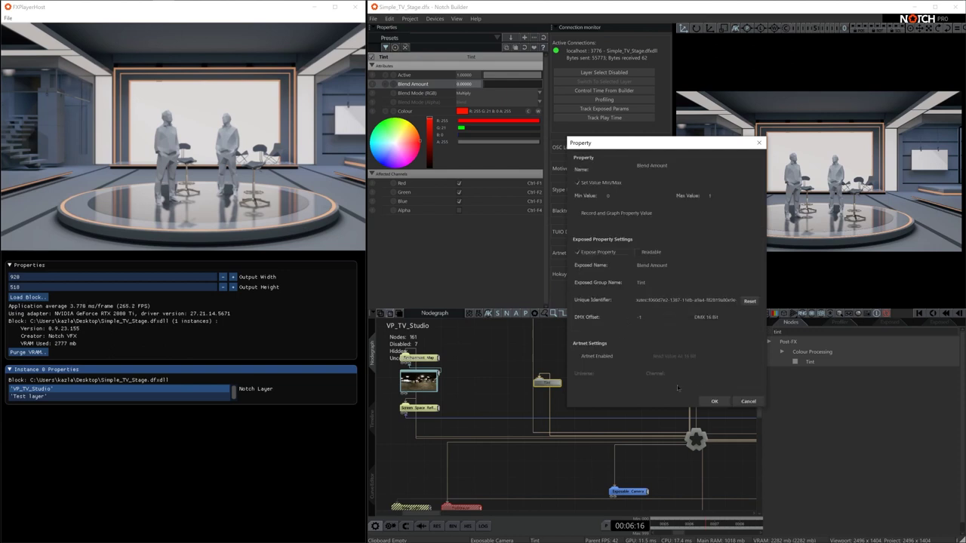
{"action": "left_click", "coordinate": [713, 401]}
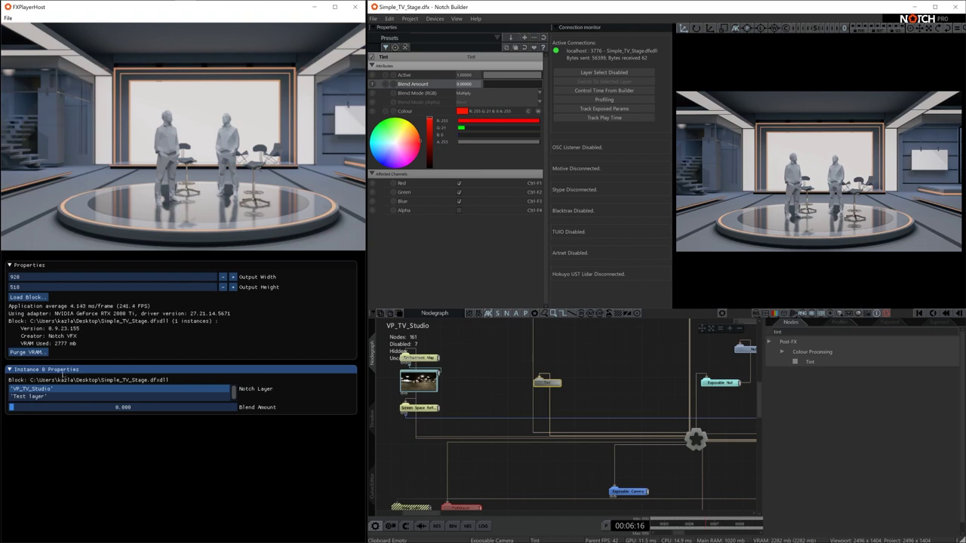
{"action": "mouse_move", "coordinate": [23, 409]}
{"action": "left_mouse_down"}
{"action": "mouse_move", "coordinate": [234, 408]}
{"action": "mouse_move", "coordinate": [15, 409]}
{"action": "mouse_move", "coordinate": [9, 417]}
{"action": "left_mouse_up"}
Add a Shape 3D node connected to the Root and move it to about X -2.24, Y 2.12.
{"action": "left_click", "coordinate": [767, 333]}
{"action": "key", "text": "BackSpace"}
{"action": "key", "text": "BackSpace"}
{"action": "key", "text": "BackSpace"}
{"action": "key", "text": "BackSpace"}
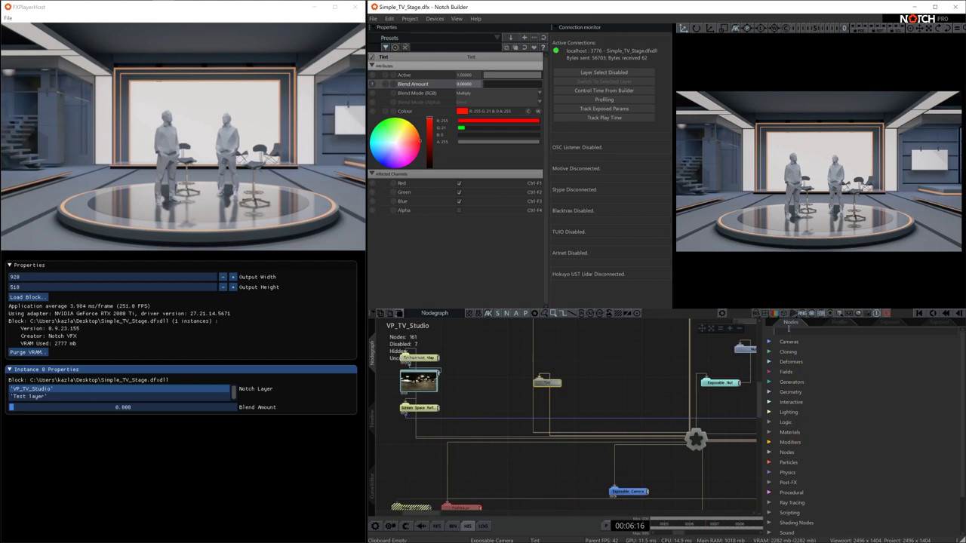
{"action": "type", "text": "shap"}
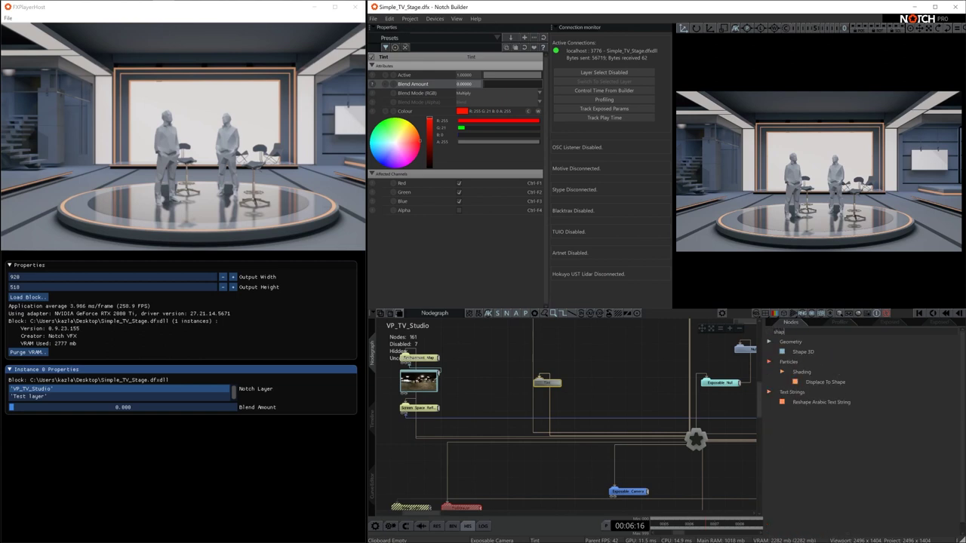
{"action": "type", "text": "e"}
{"action": "left_click_drag", "start_coordinate": [803, 352], "coordinate": [603, 375]}
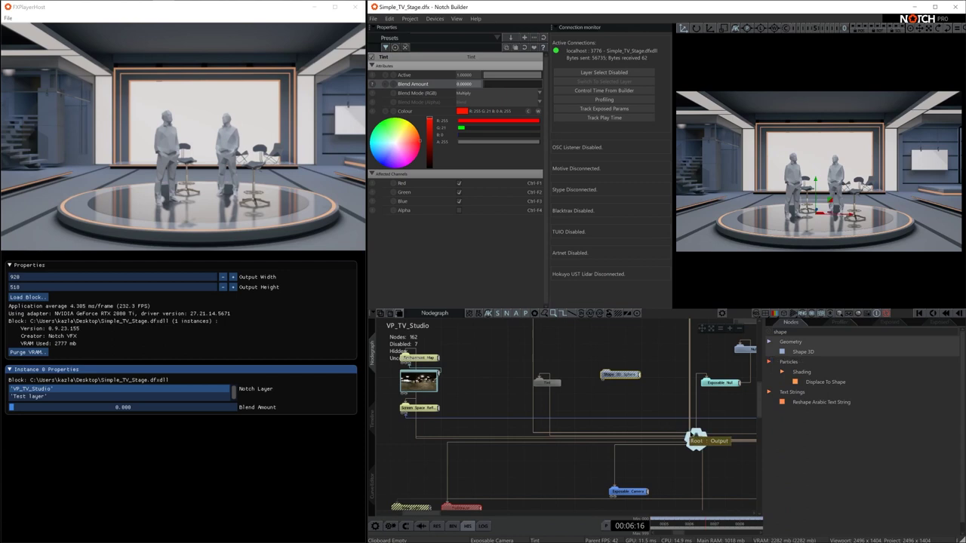
{"action": "left_click_drag", "start_coordinate": [815, 188], "coordinate": [743, 128]}
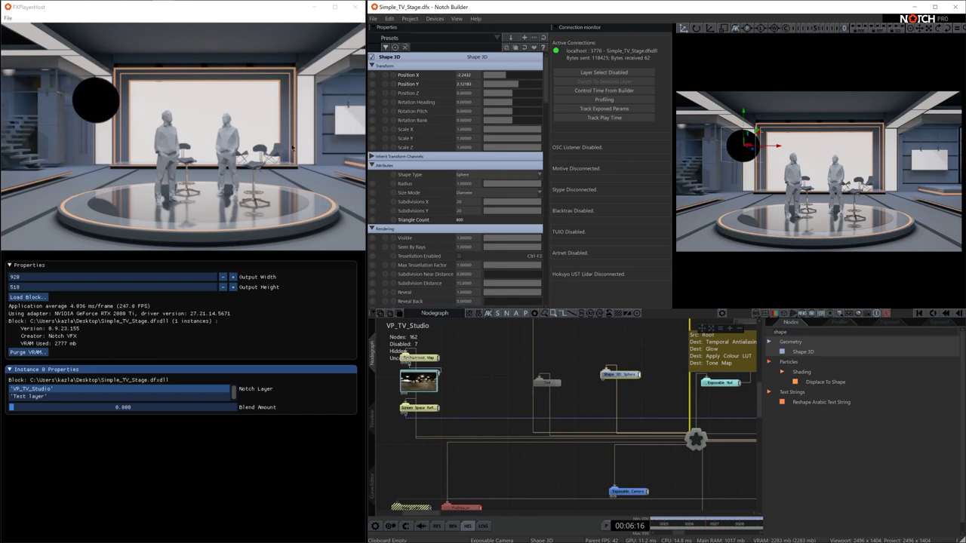
Enable Layer Select for the connection, solo Test layer and VP_TV_Studio in turn, and return to the nodegraph.
{"action": "left_click", "coordinate": [603, 72]}
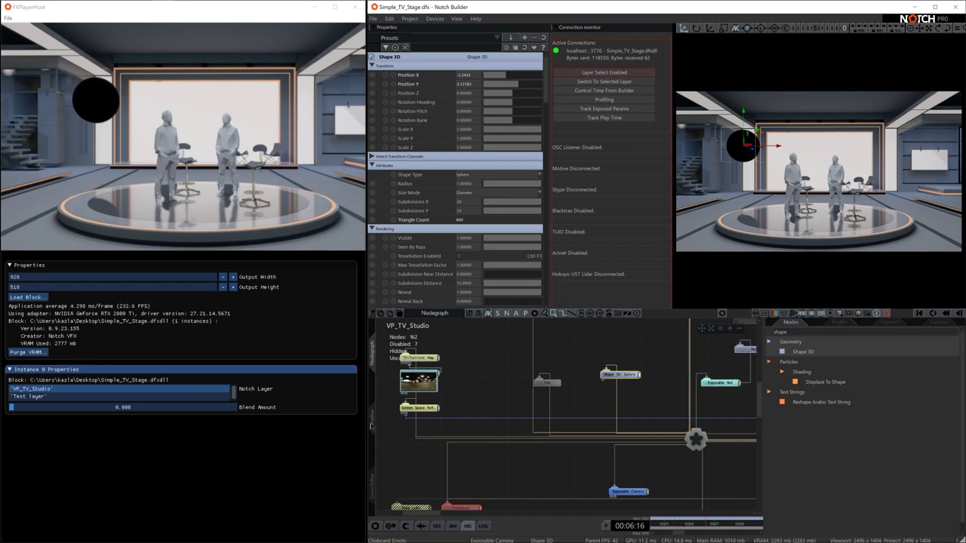
{"action": "left_click", "coordinate": [371, 419]}
{"action": "left_click", "coordinate": [407, 337]}
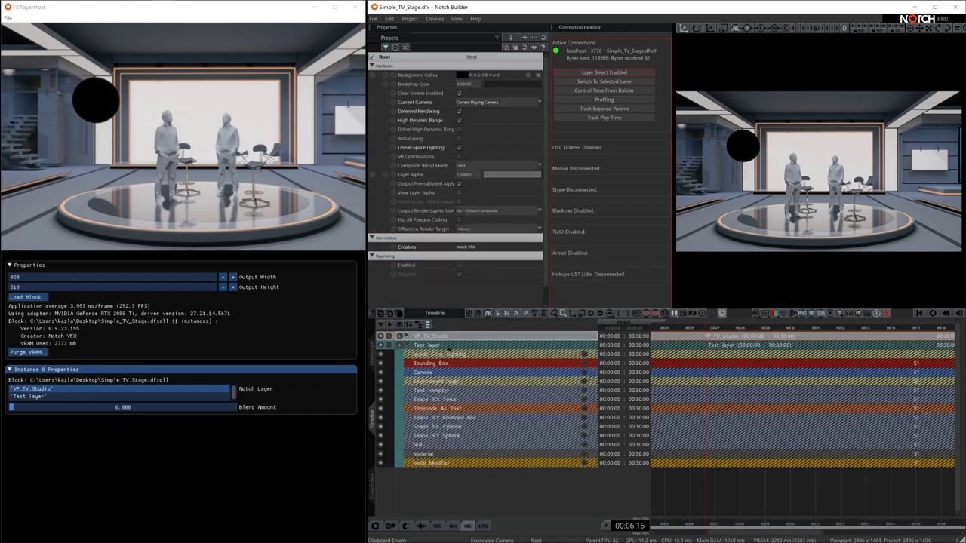
{"action": "left_click", "coordinate": [406, 345]}
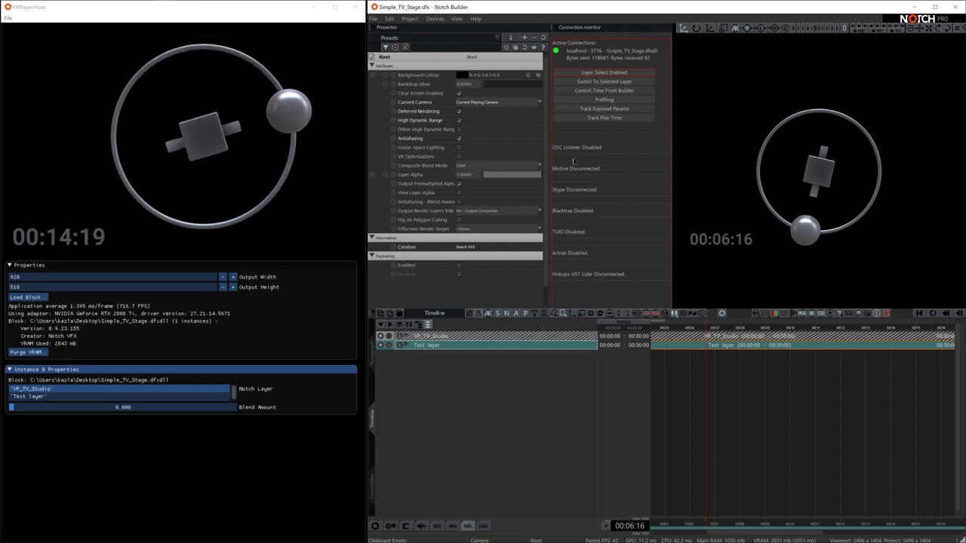
{"action": "left_click", "coordinate": [391, 336]}
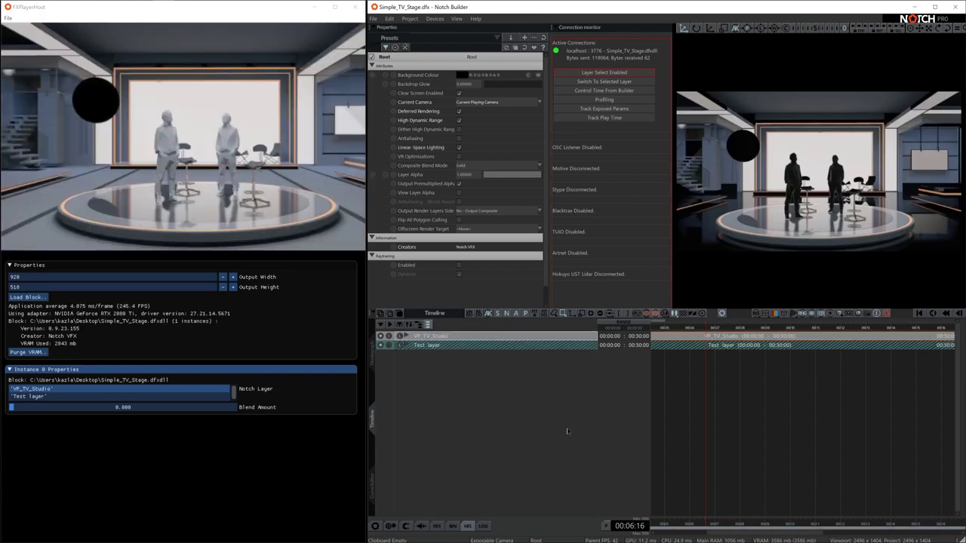
{"action": "left_click", "coordinate": [373, 355]}
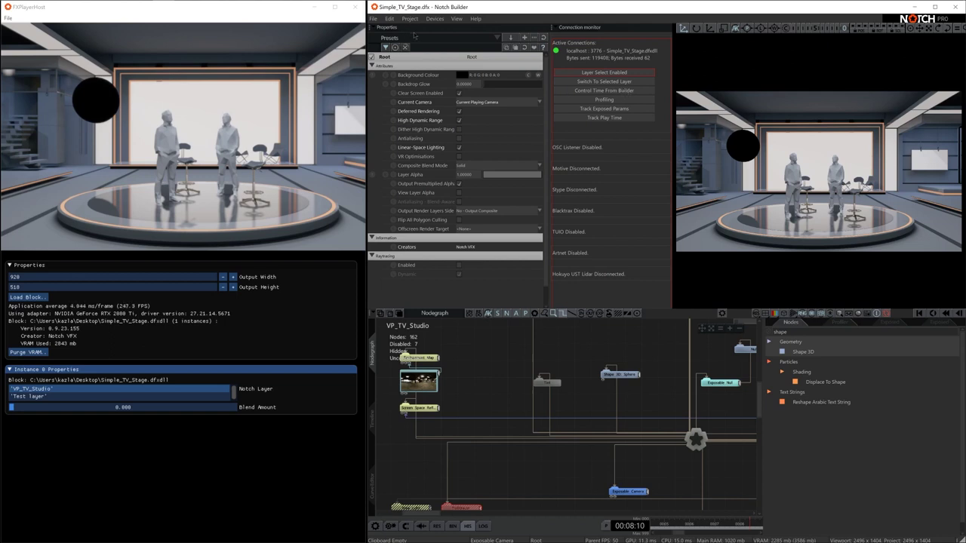
{"action": "left_click", "coordinate": [410, 18]}
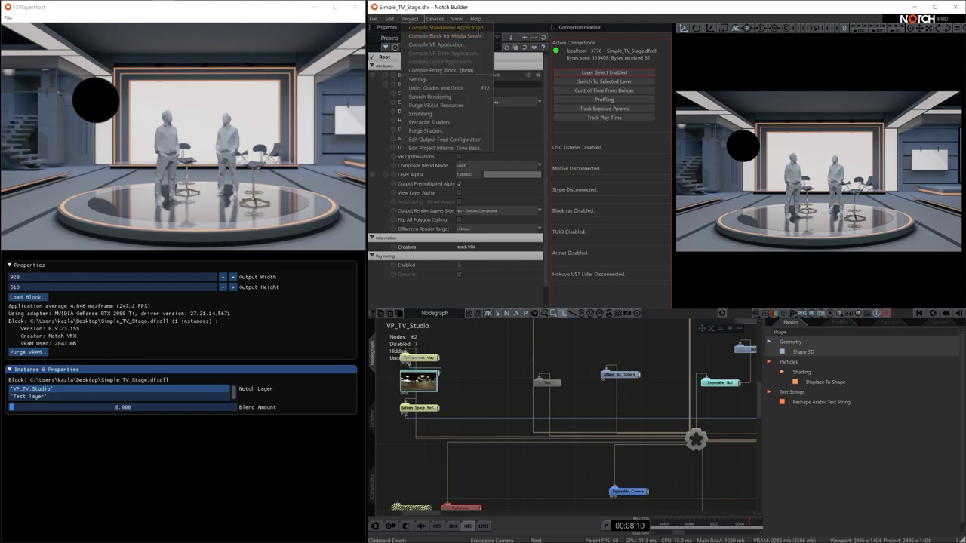
{"action": "left_click", "coordinate": [585, 98]}
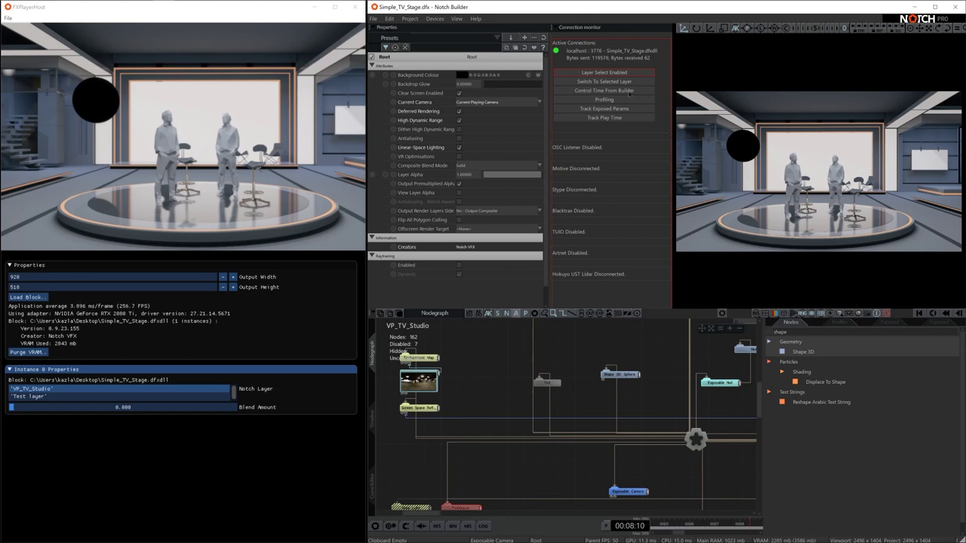
Try controlling the connected block's time from Builder.
{"action": "left_click", "coordinate": [630, 92]}
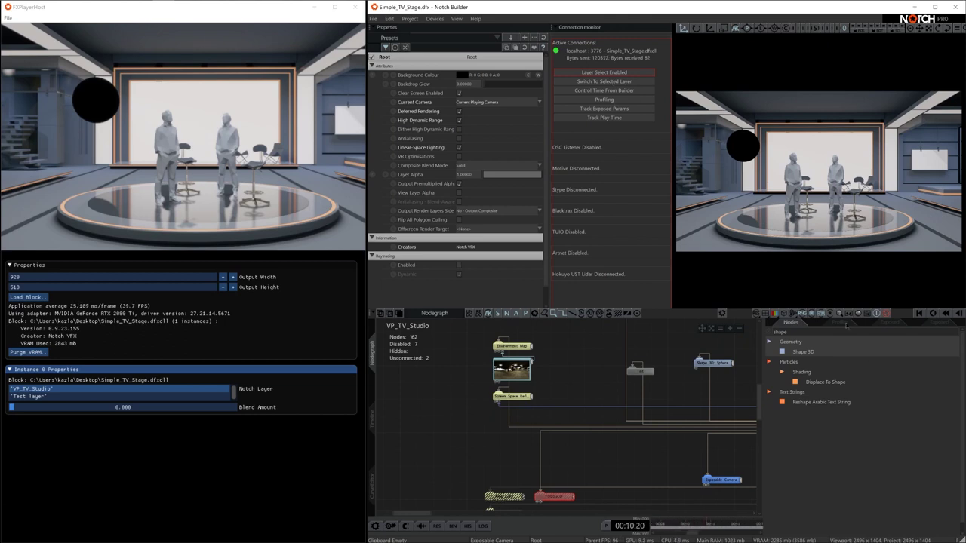
Turn on Profiling for the connection, examine the block's render timings in the Profiler, and return to the Nodes list.
{"action": "left_click", "coordinate": [842, 324]}
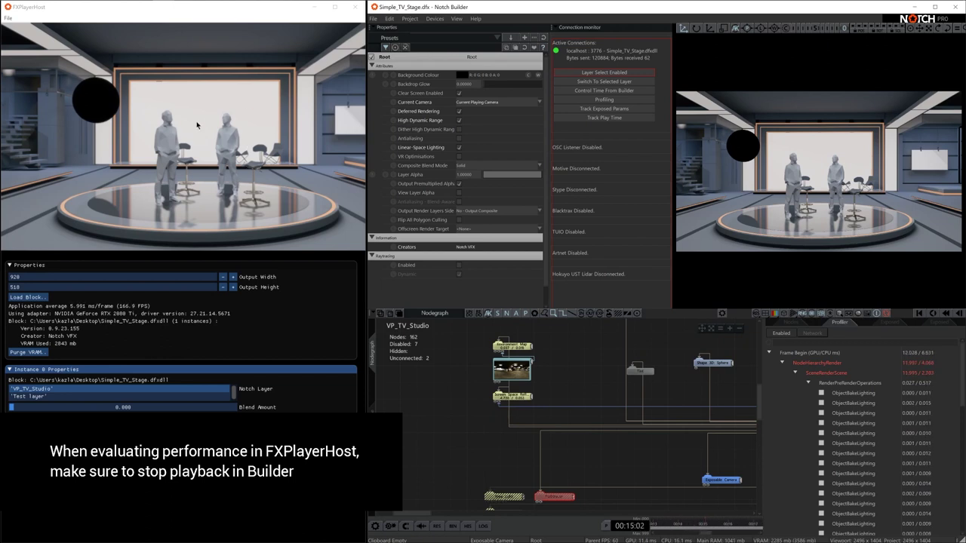
{"action": "left_click", "coordinate": [607, 100]}
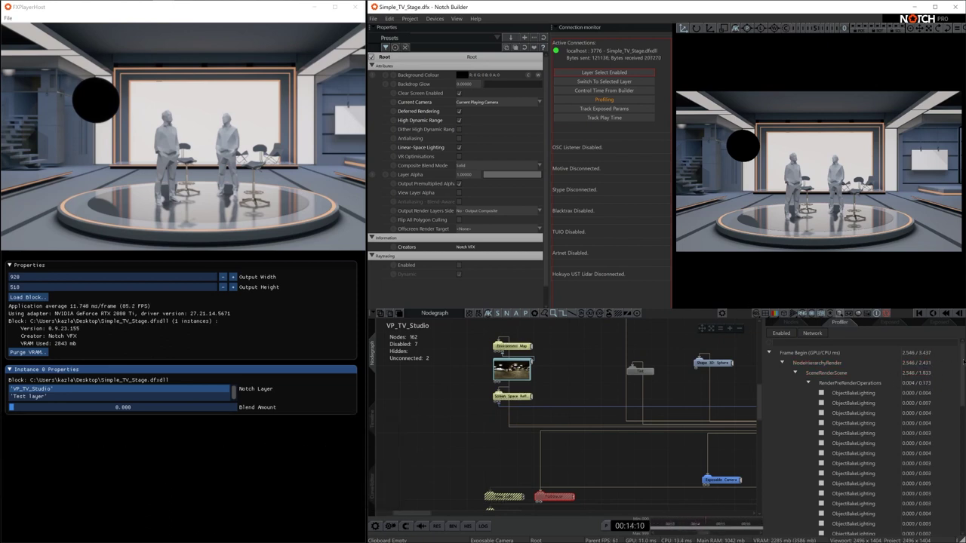
{"action": "scroll", "coordinate": [890, 437], "scroll_direction": "down", "scroll_amount": 3}
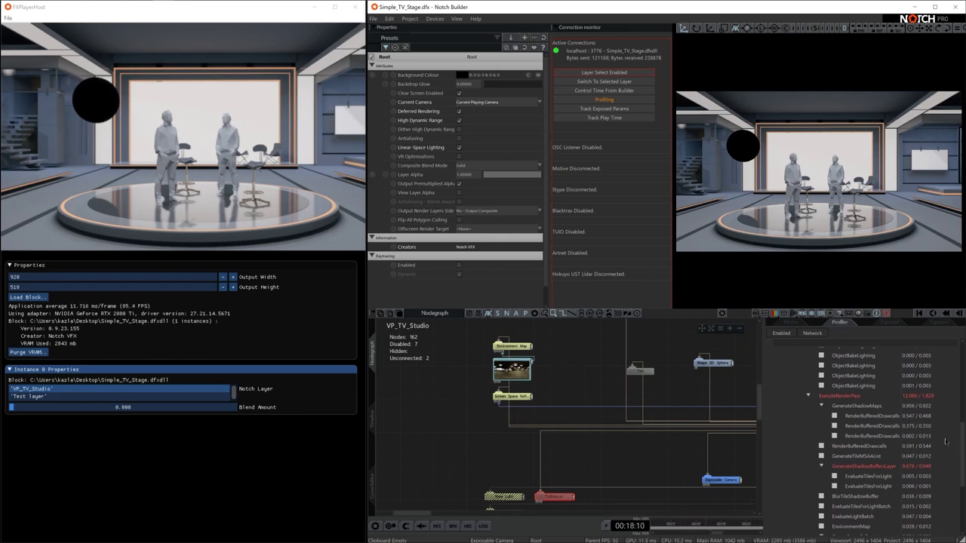
{"action": "scroll", "coordinate": [963, 438], "scroll_direction": "up", "scroll_amount": 3}
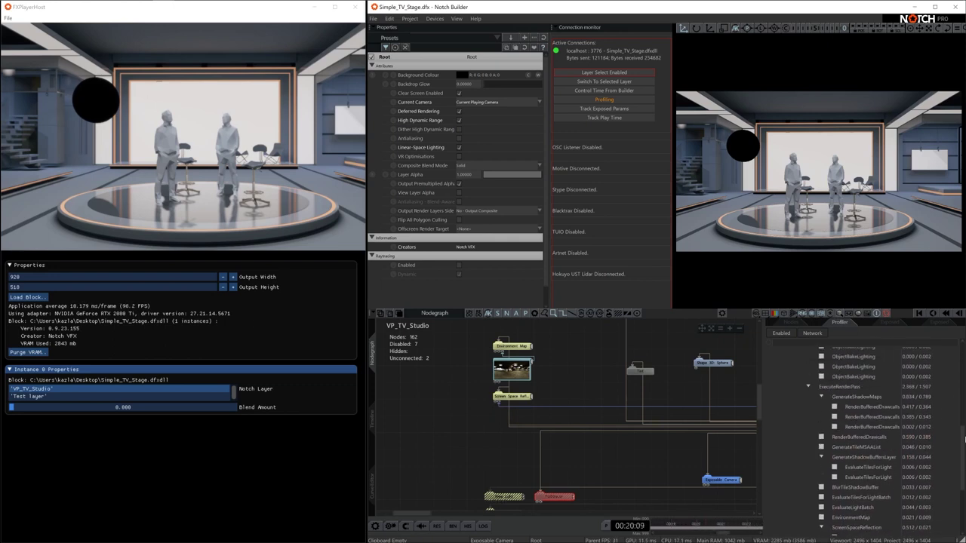
{"action": "scroll", "coordinate": [883, 375], "scroll_direction": "up", "scroll_amount": 1}
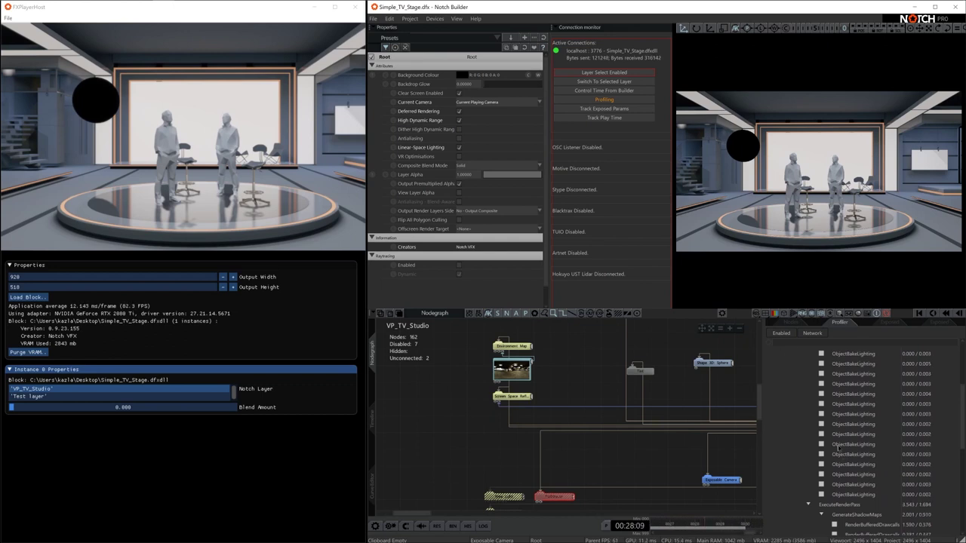
{"action": "left_click", "coordinate": [787, 337]}
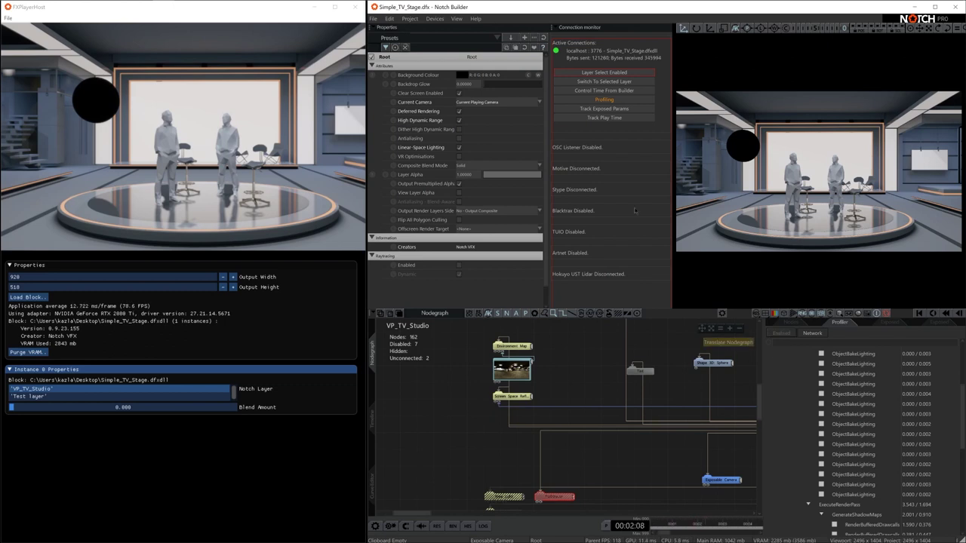
{"action": "left_click", "coordinate": [789, 322]}
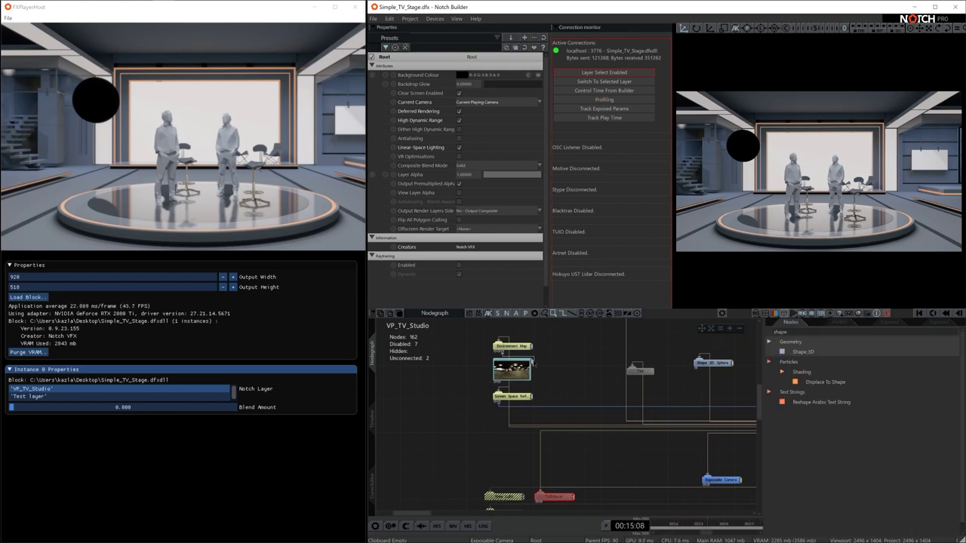
Solo the Test layer in the timeline and turn on Track Exposed Params for the connection.
{"action": "left_click", "coordinate": [371, 419]}
{"action": "left_click", "coordinate": [408, 345]}
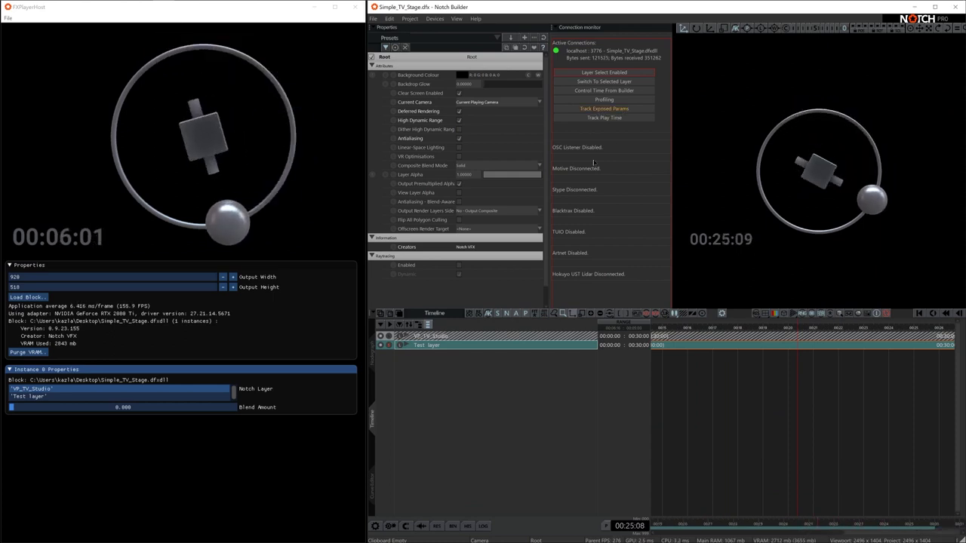
{"action": "left_click", "coordinate": [596, 109]}
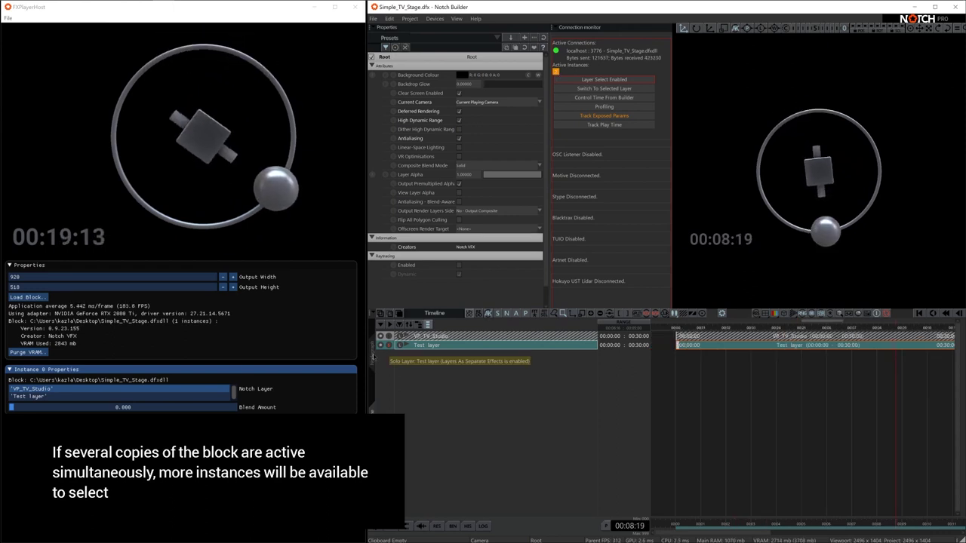
Open the Test layer's nodegraph at its Camera, switch FXPlayerHost to Test layer, and adjust its Position Z slider, ending at -4.941.
{"action": "double_click", "coordinate": [422, 345]}
{"action": "middle_click_drag", "start_coordinate": [546, 398], "coordinate": [507, 436]}
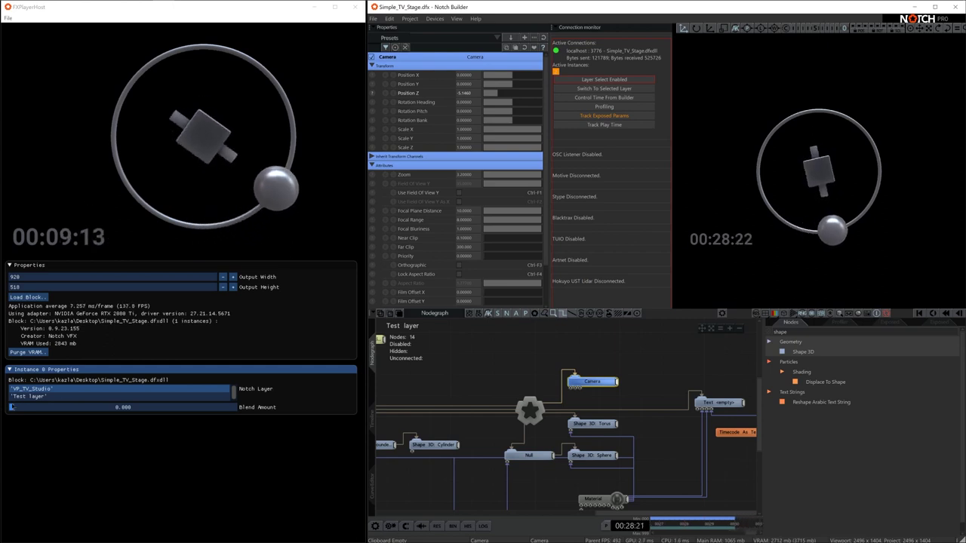
{"action": "left_click", "coordinate": [30, 396]}
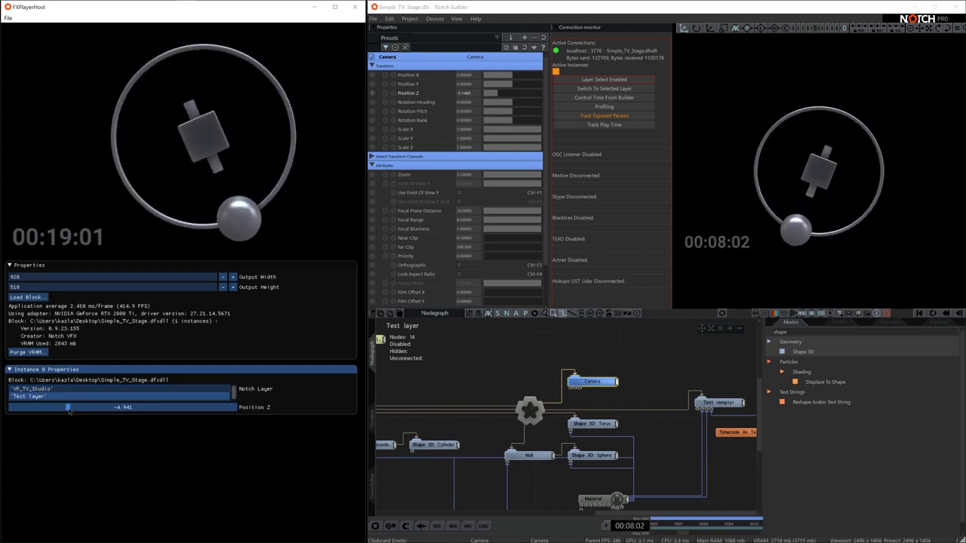
{"action": "left_click_drag", "start_coordinate": [68, 408], "coordinate": [62, 420]}
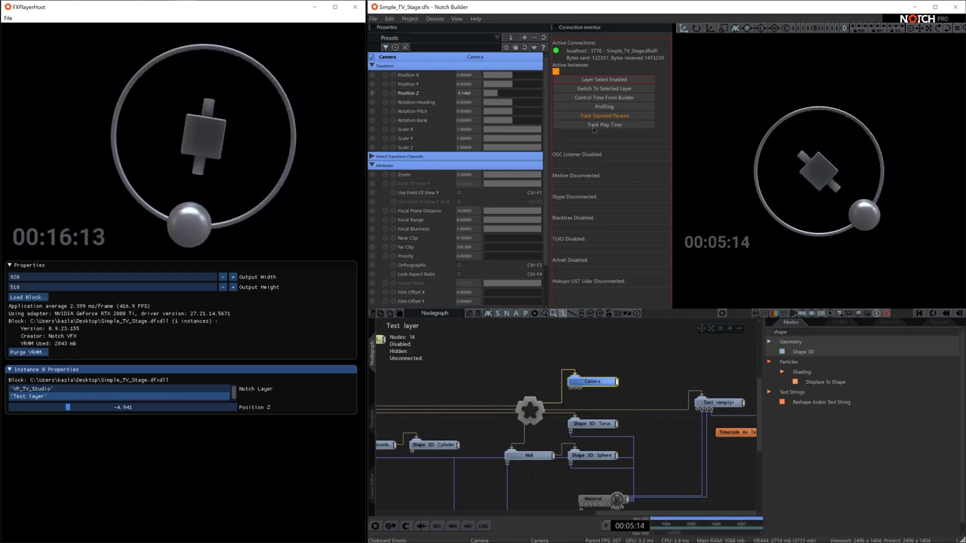
Turn on Track Play Time for the connection and solo the VP_TV_Studio layer in the timeline.
{"action": "left_click", "coordinate": [607, 124]}
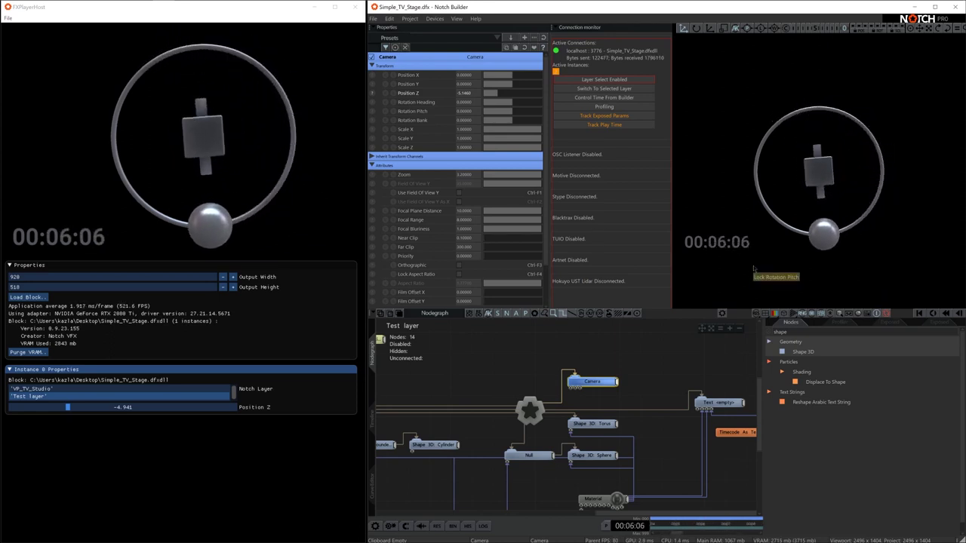
{"action": "left_click", "coordinate": [371, 417]}
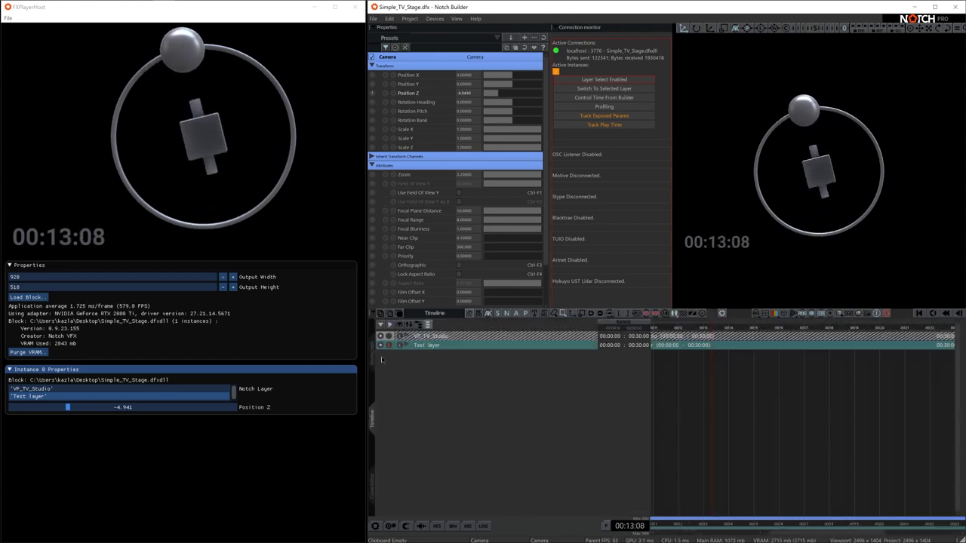
{"action": "left_click", "coordinate": [387, 338]}
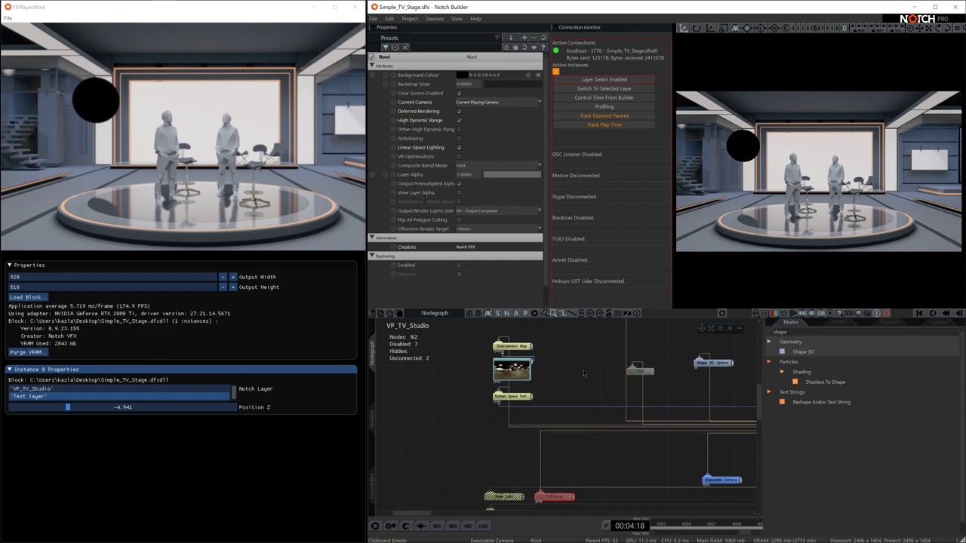
{"action": "left_click", "coordinate": [410, 19]}
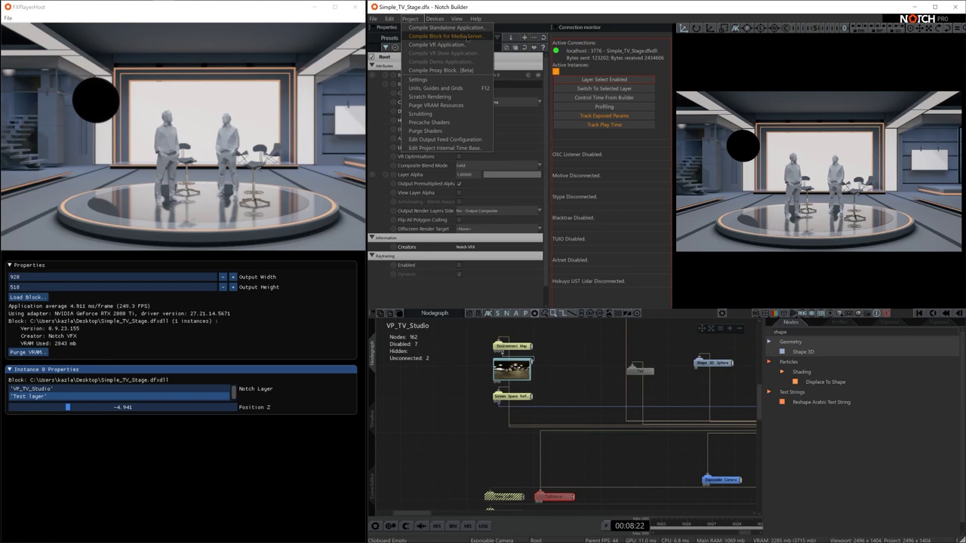
{"action": "left_click", "coordinate": [571, 362]}
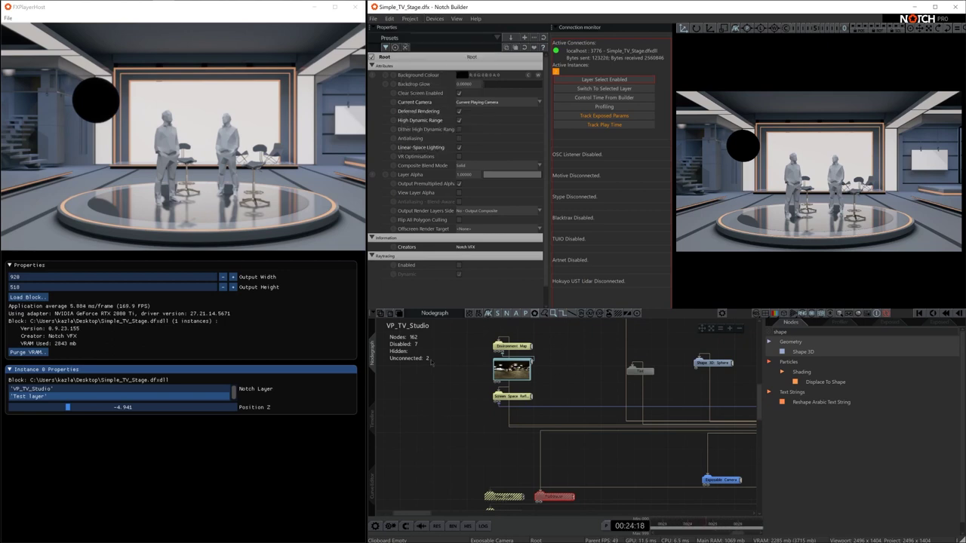